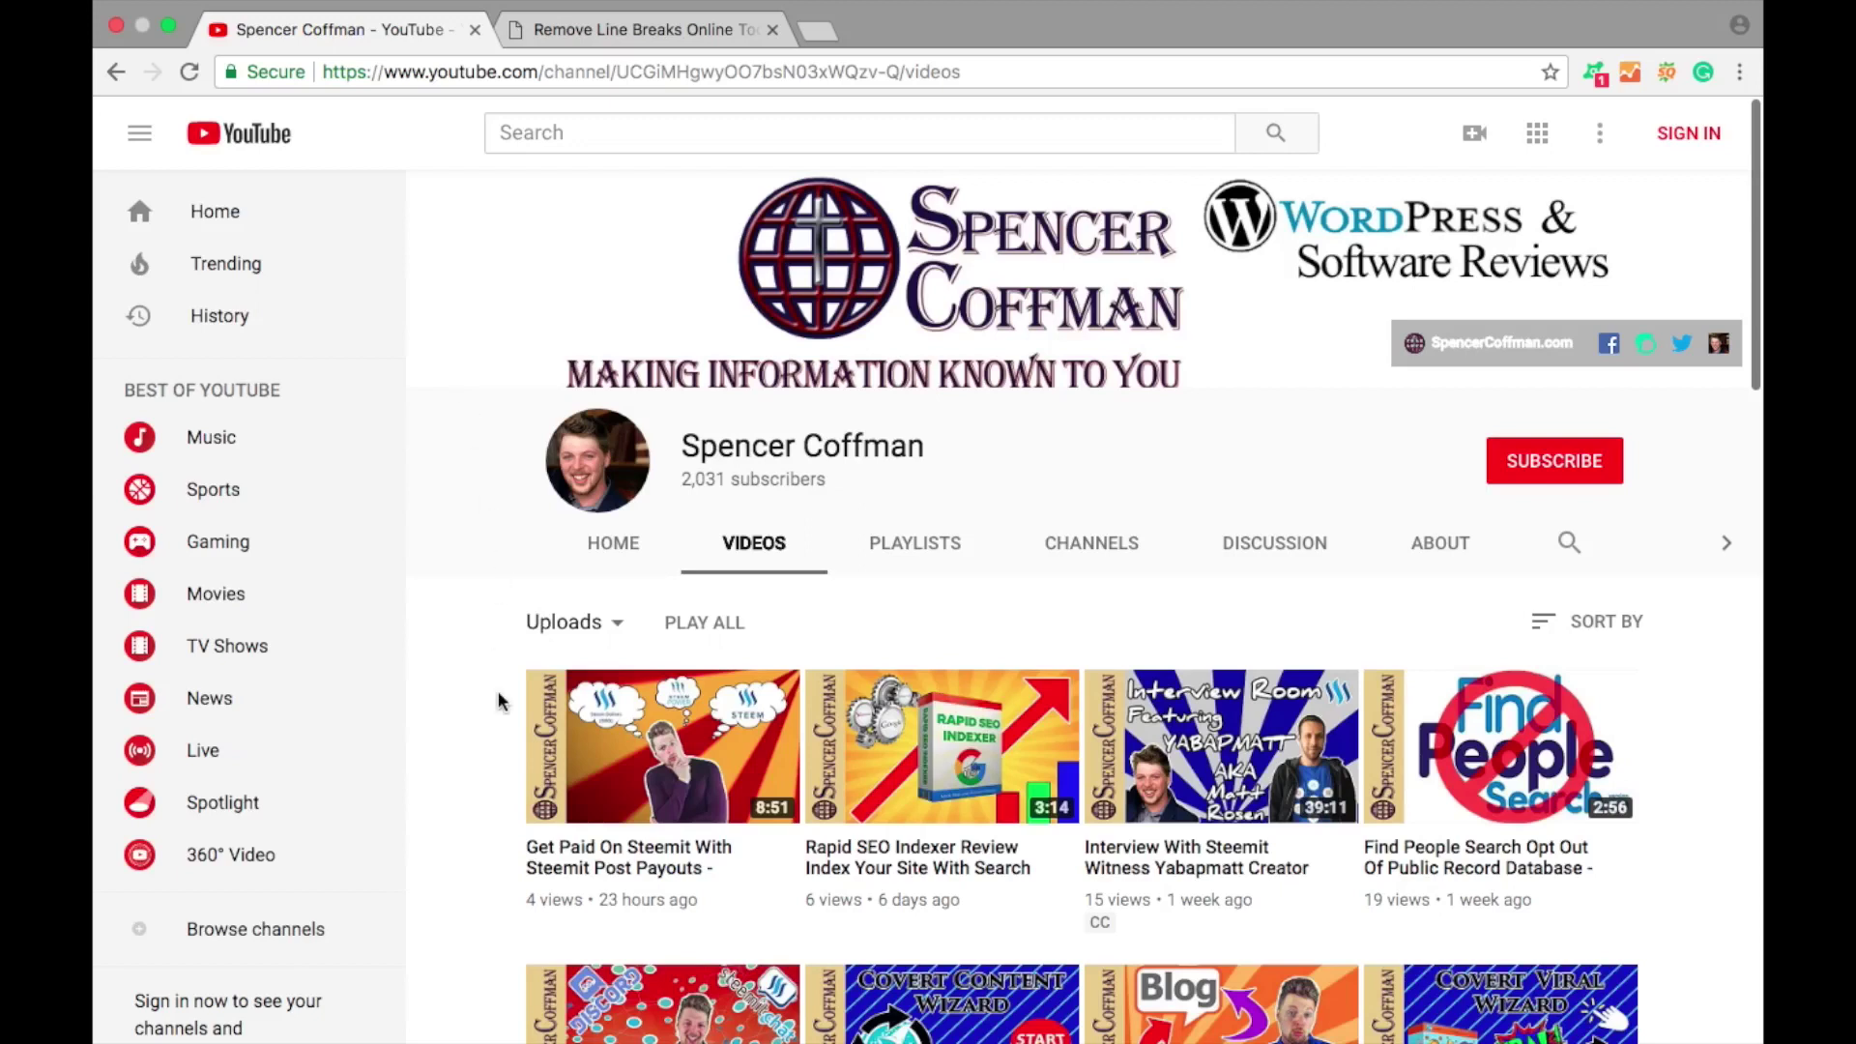
Open the newest video, about Steemit post payouts, and bring up the page's context menu
scroll(497, 696, down, 2)
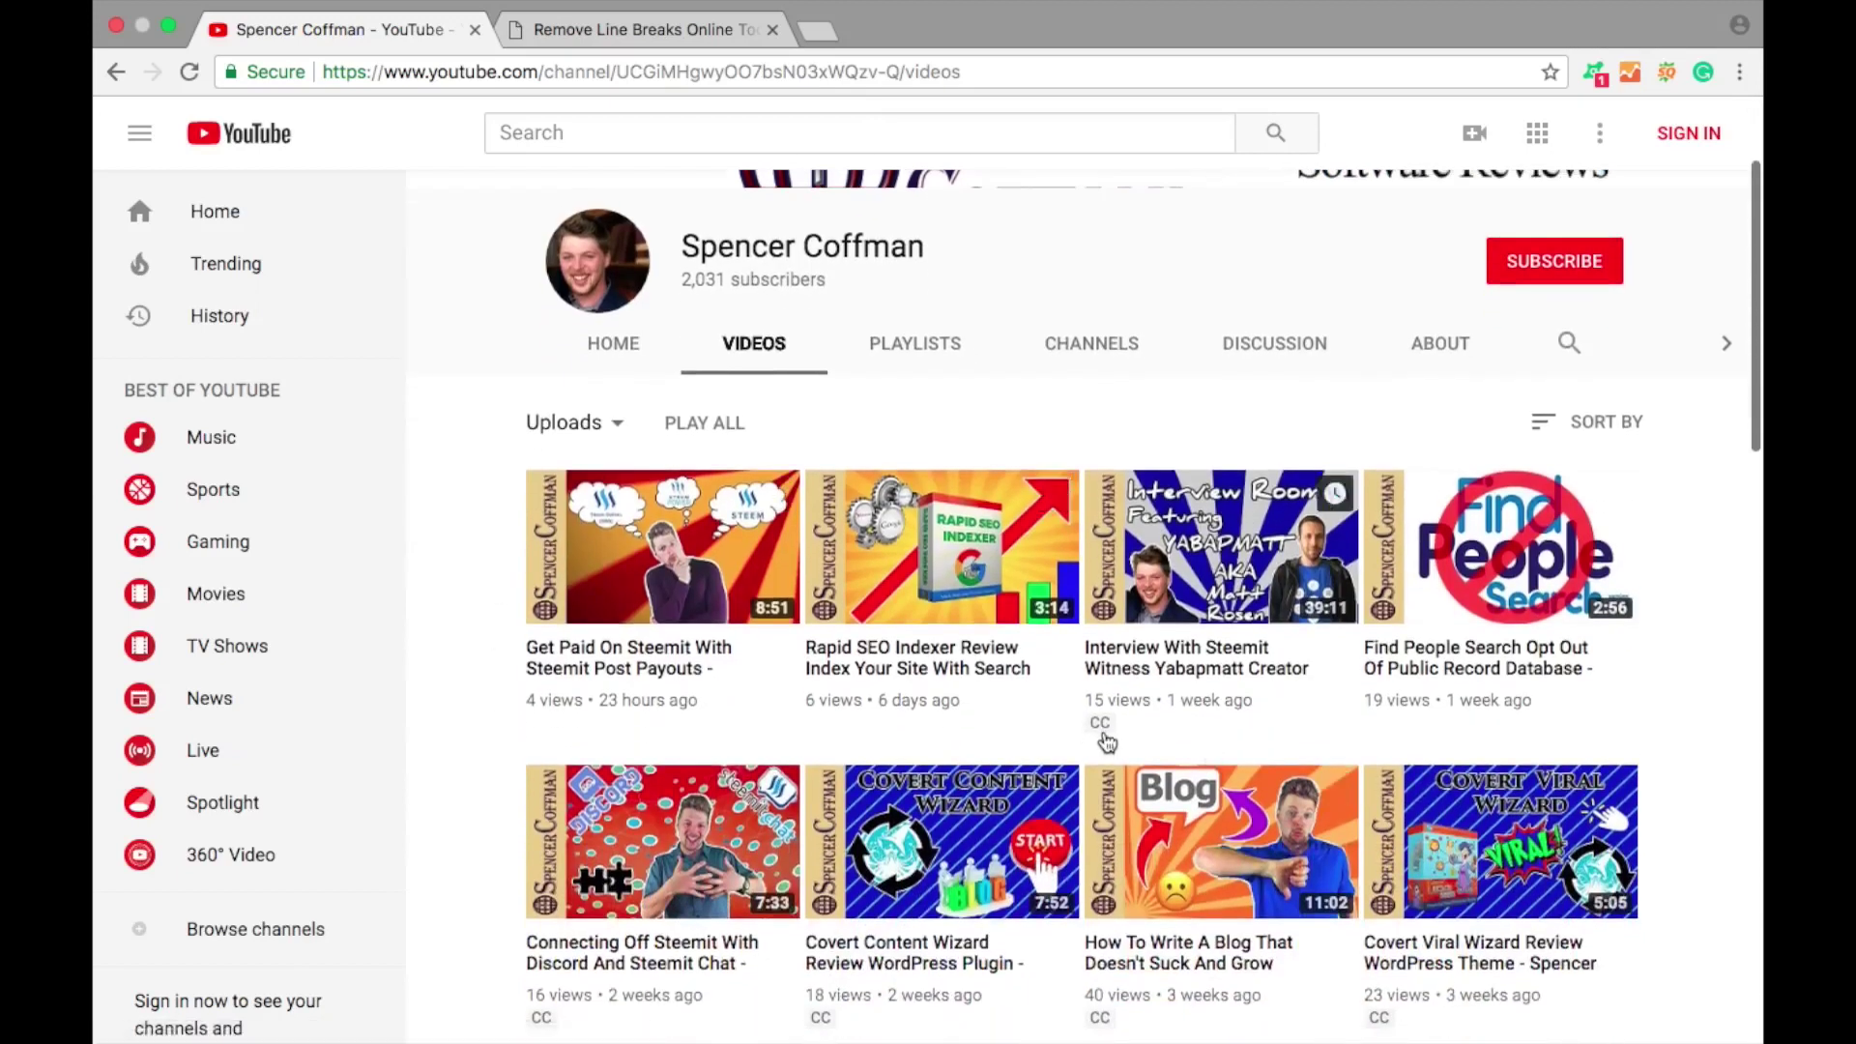
scroll(1097, 729, down, 1)
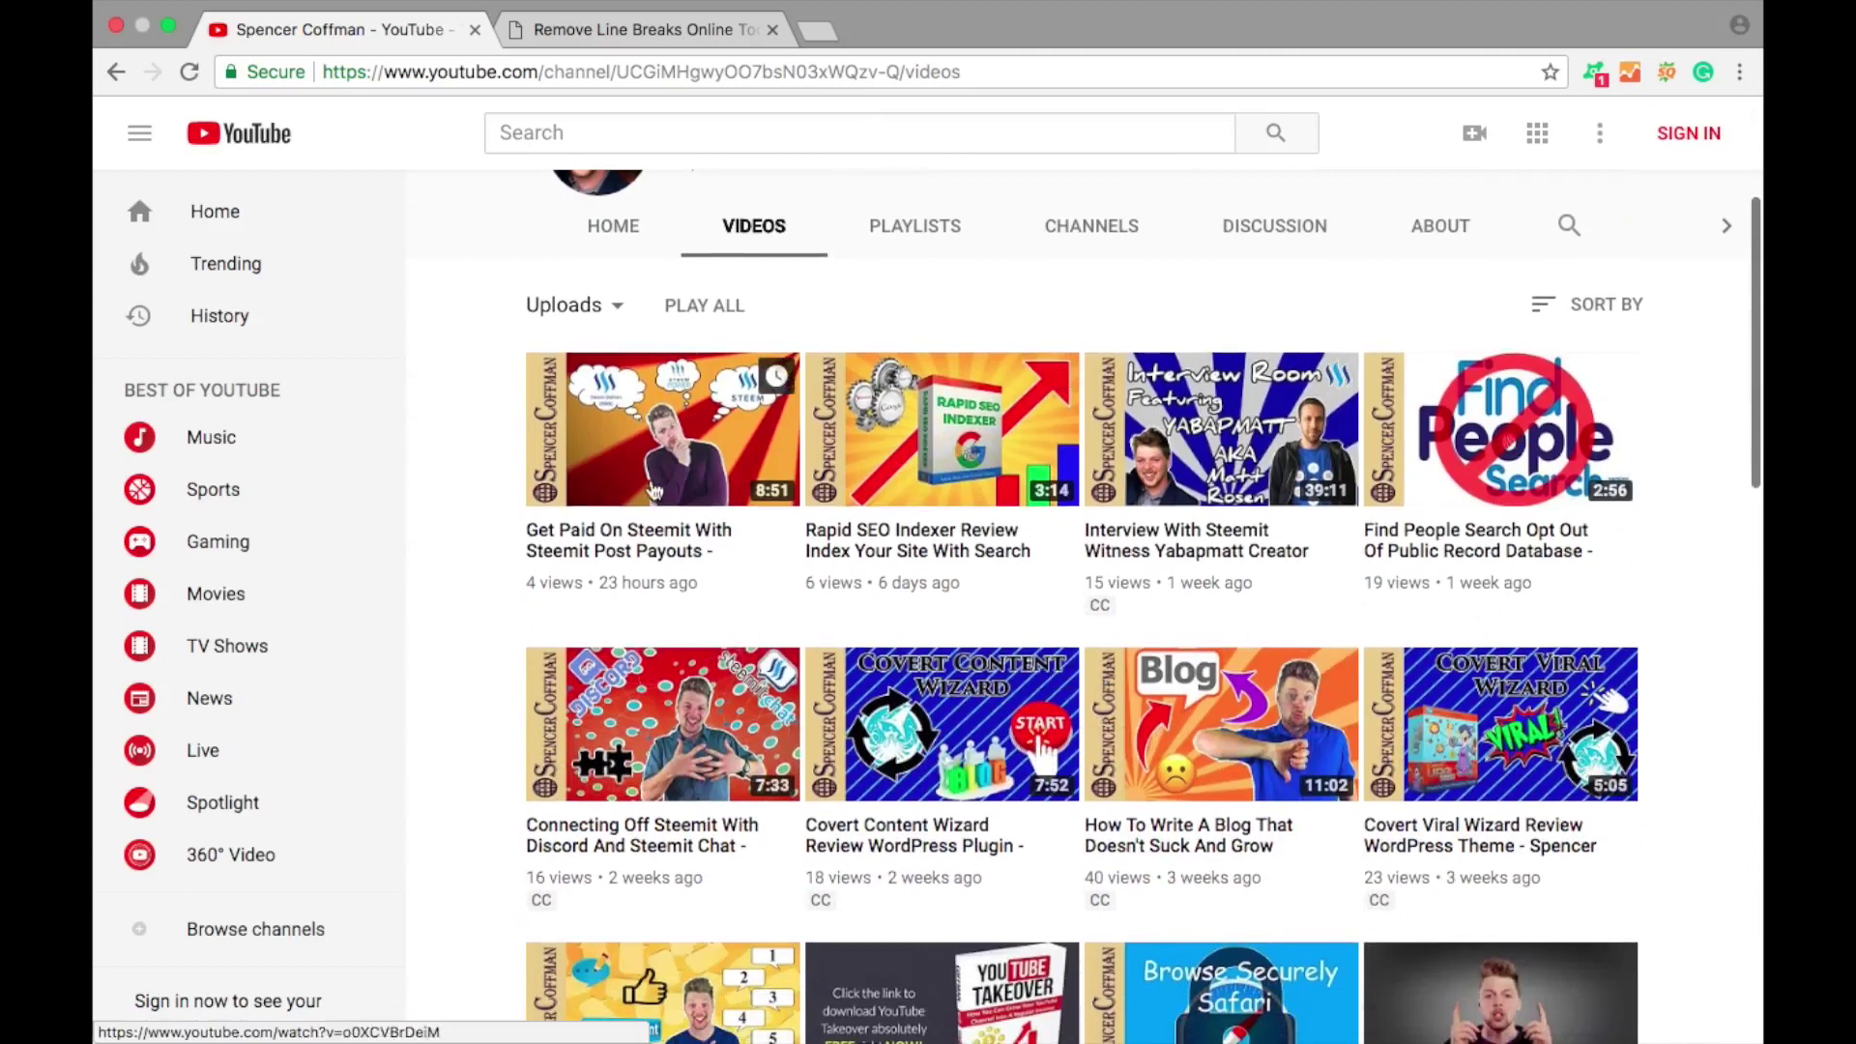
click(621, 549)
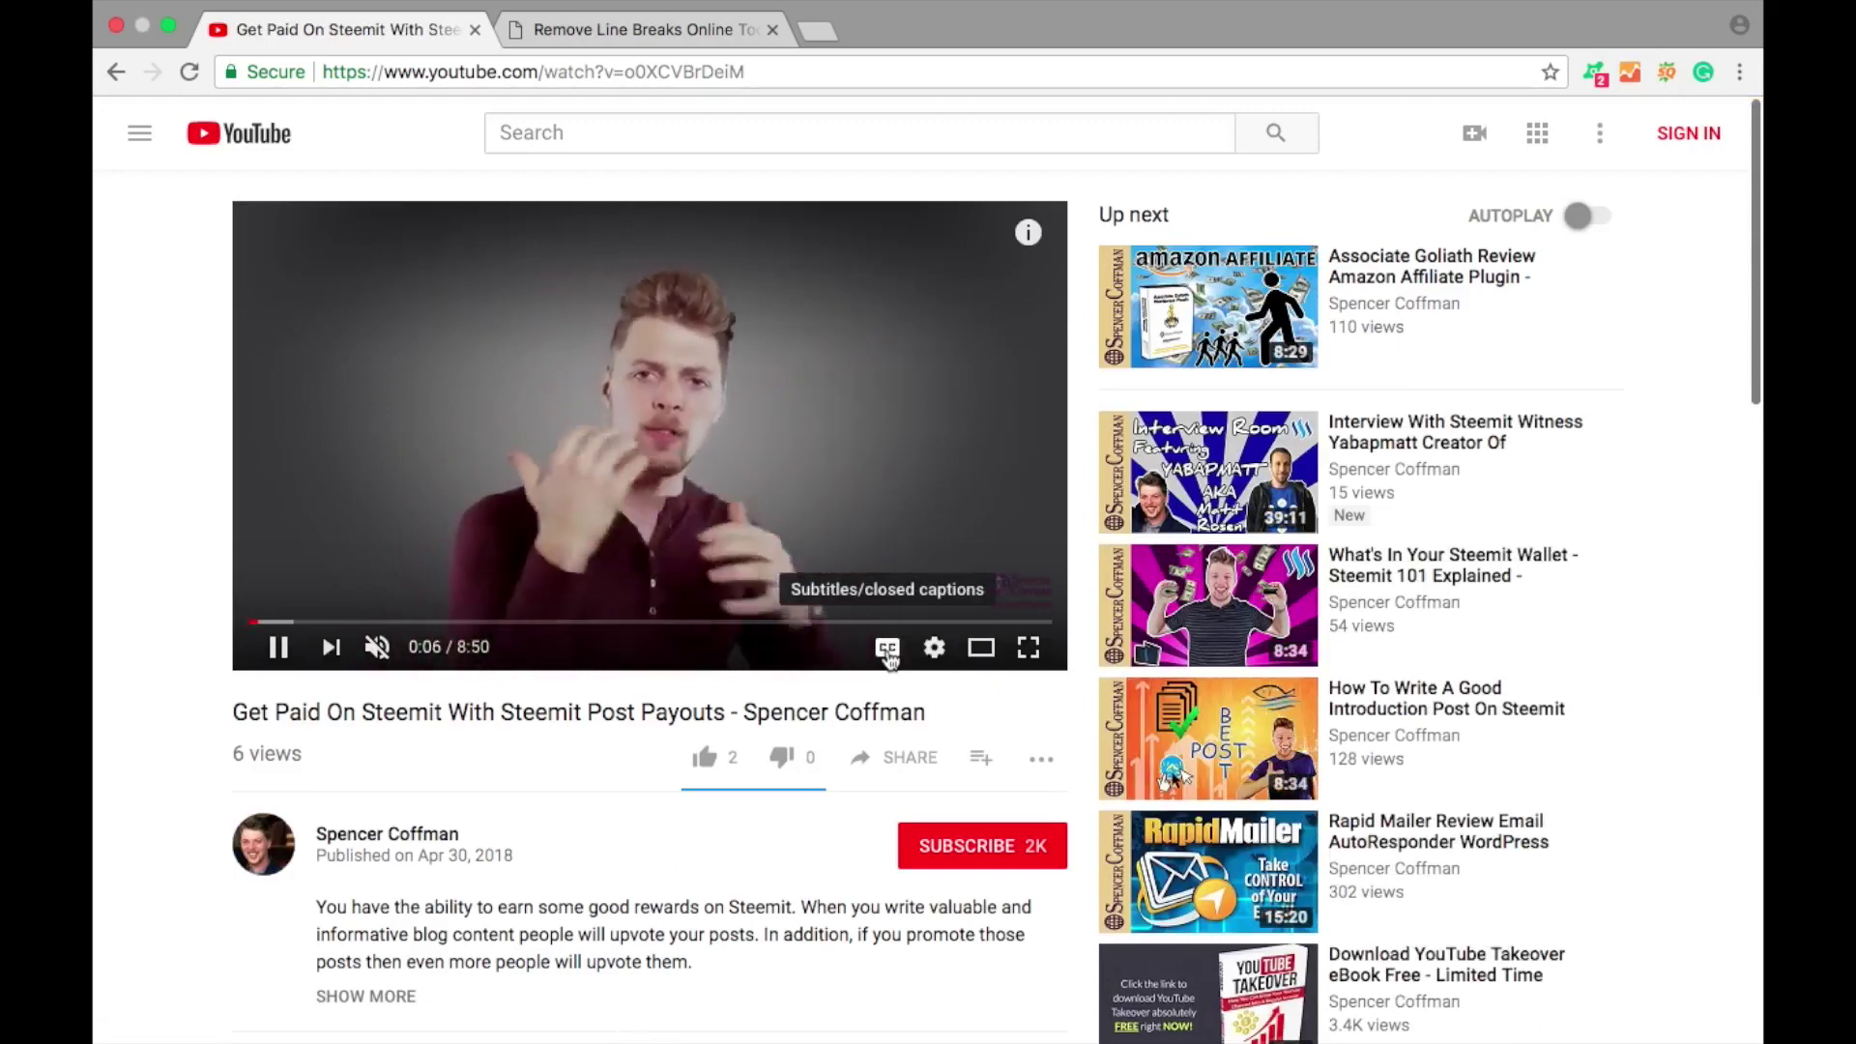
right_click(187, 559)
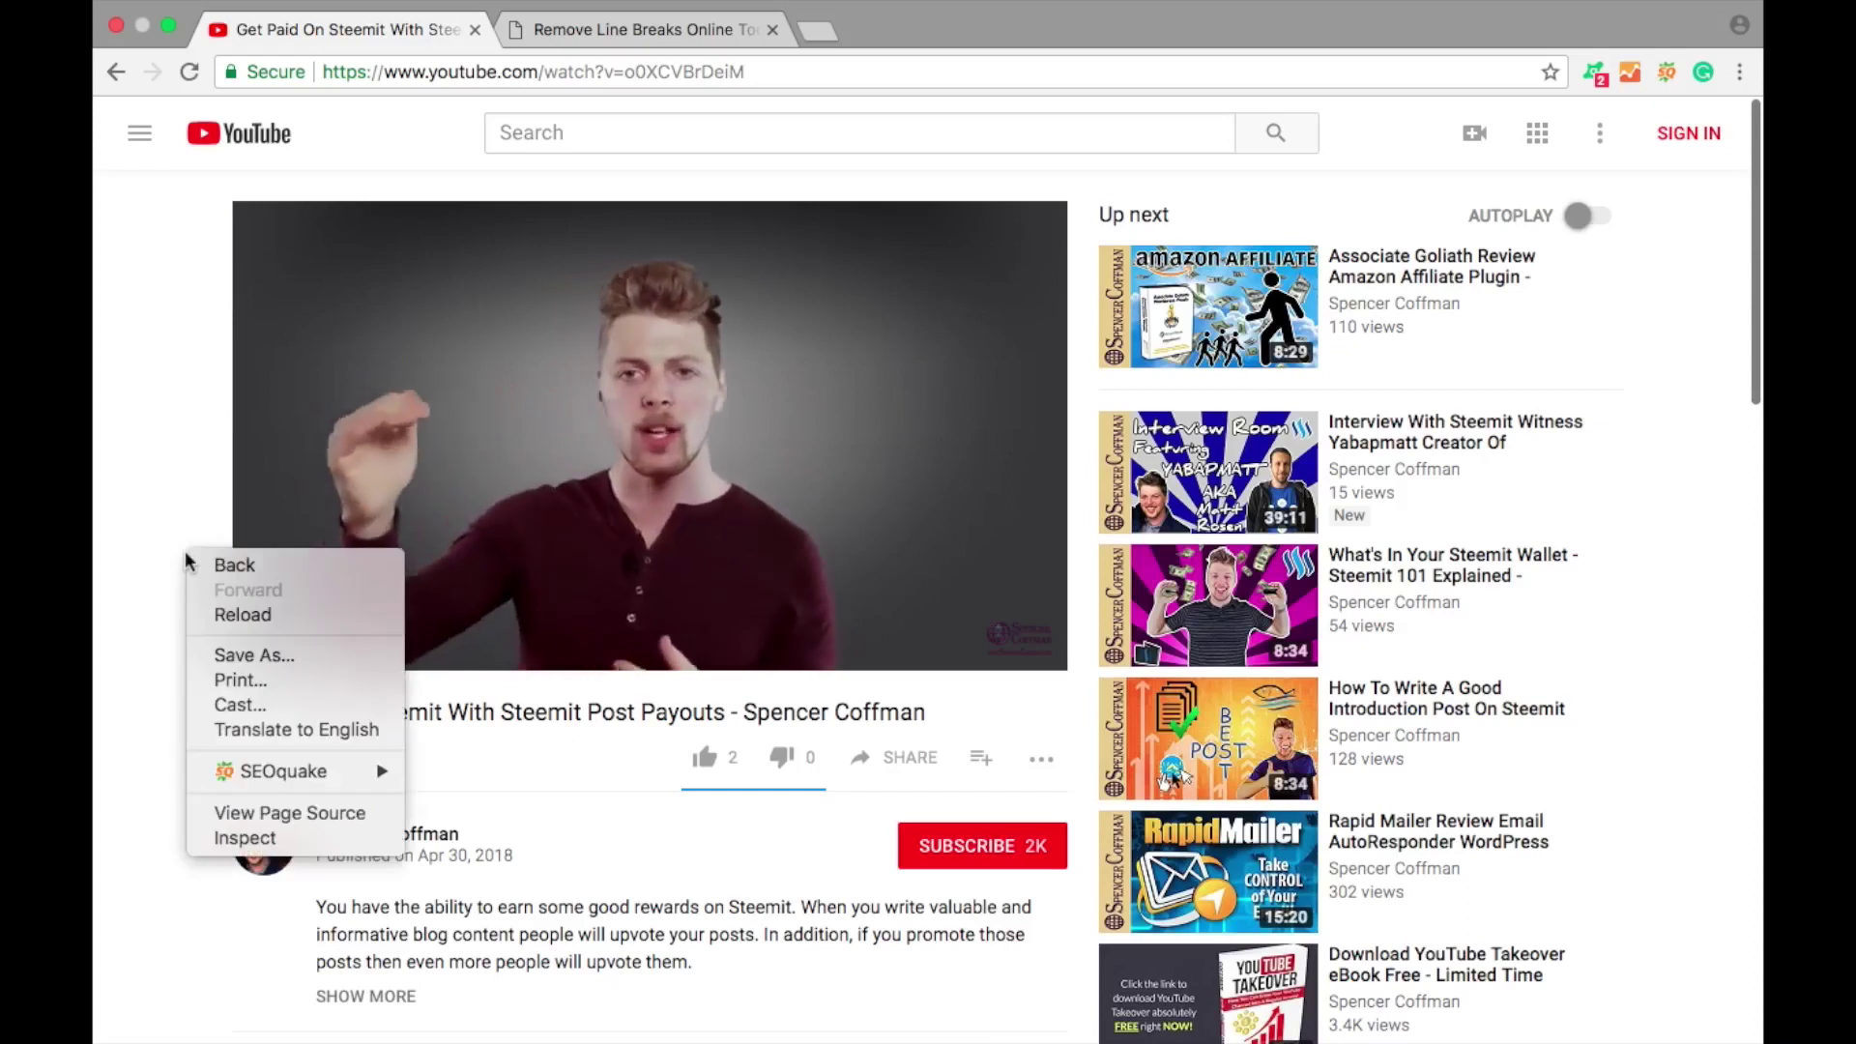
In DevTools' Network panel, enable captions, pause the video, and pick out the timedtext request
click(260, 839)
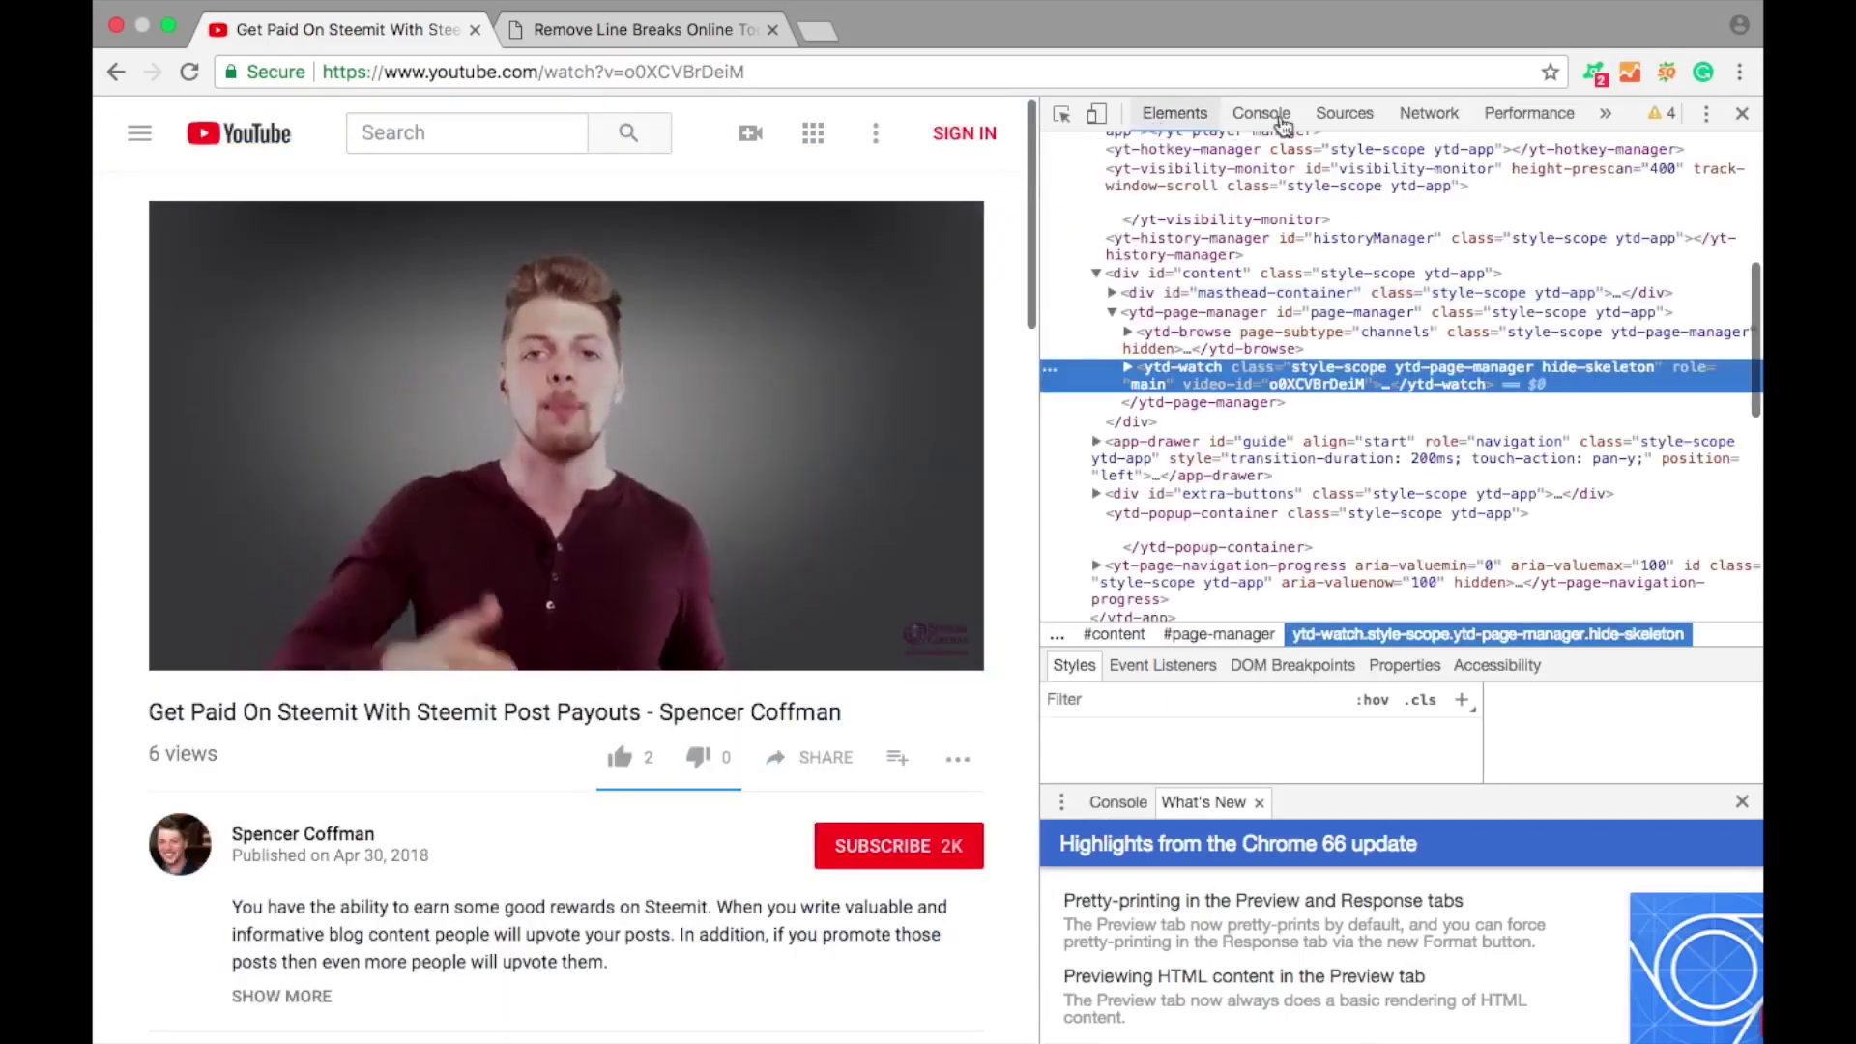
click(1429, 115)
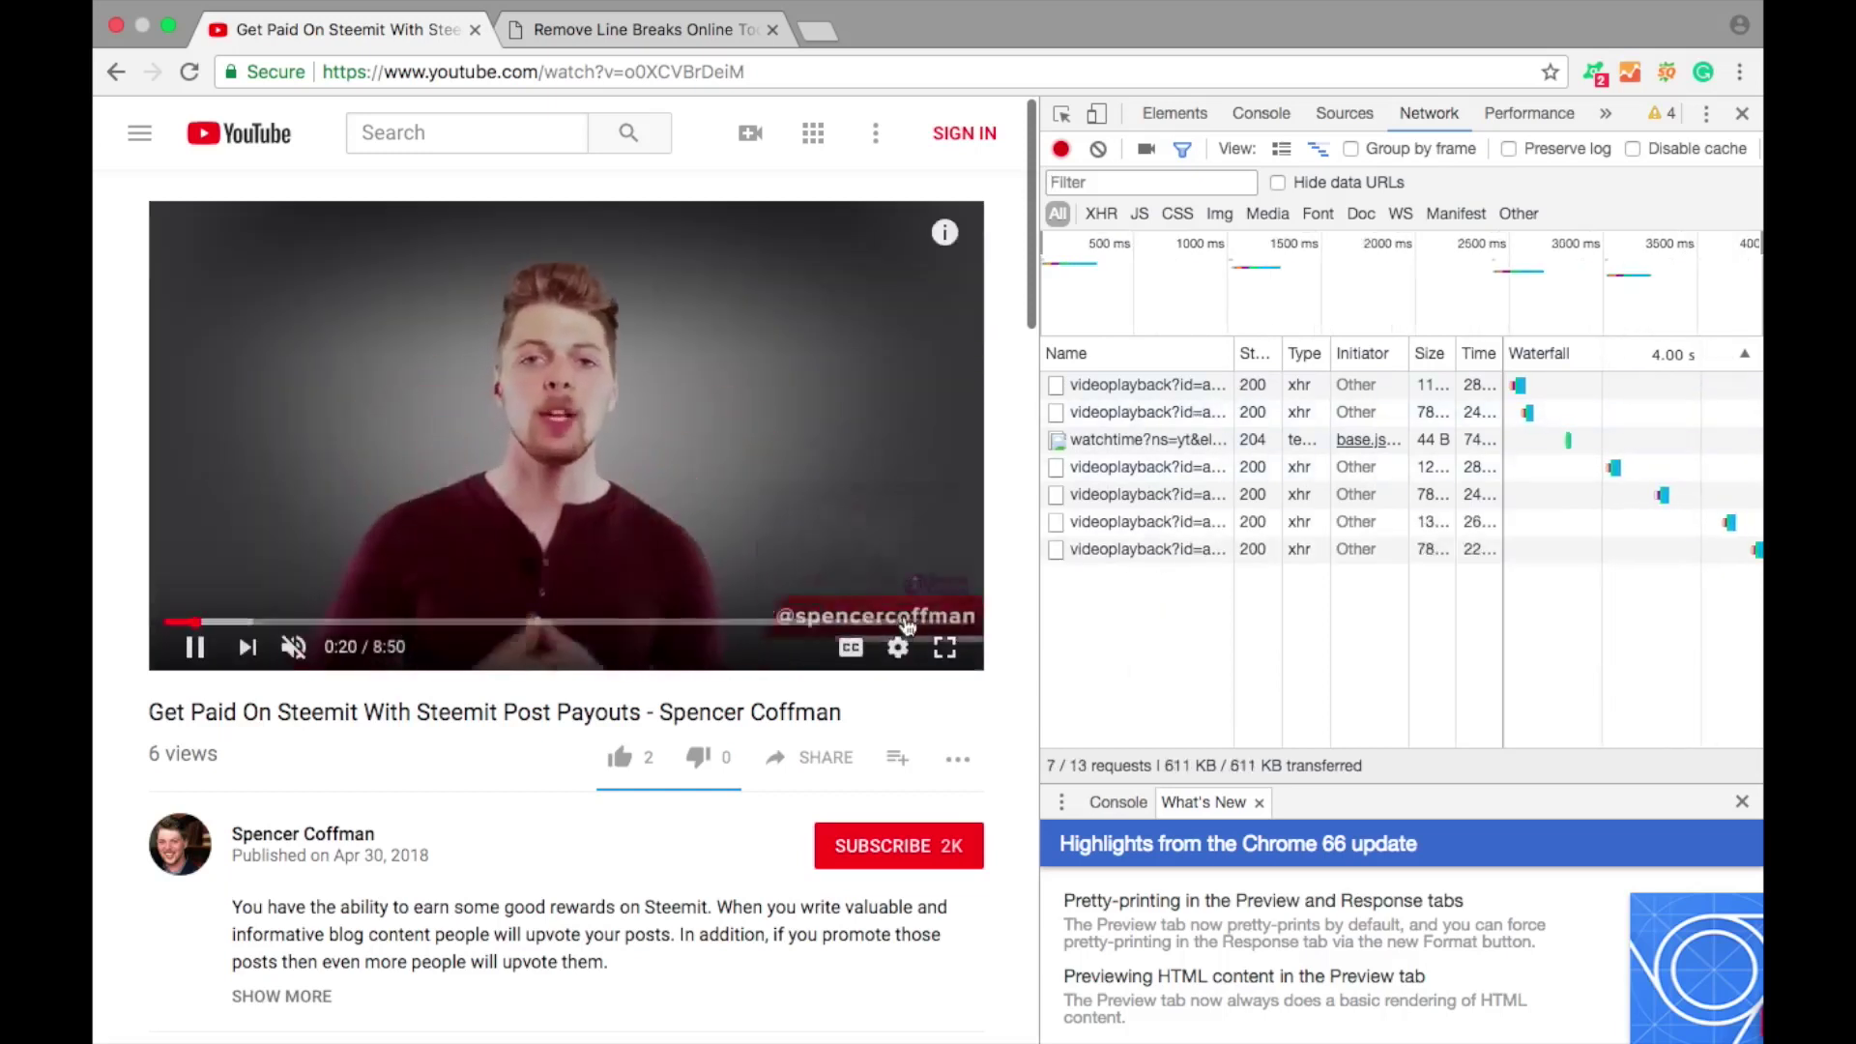
click(850, 649)
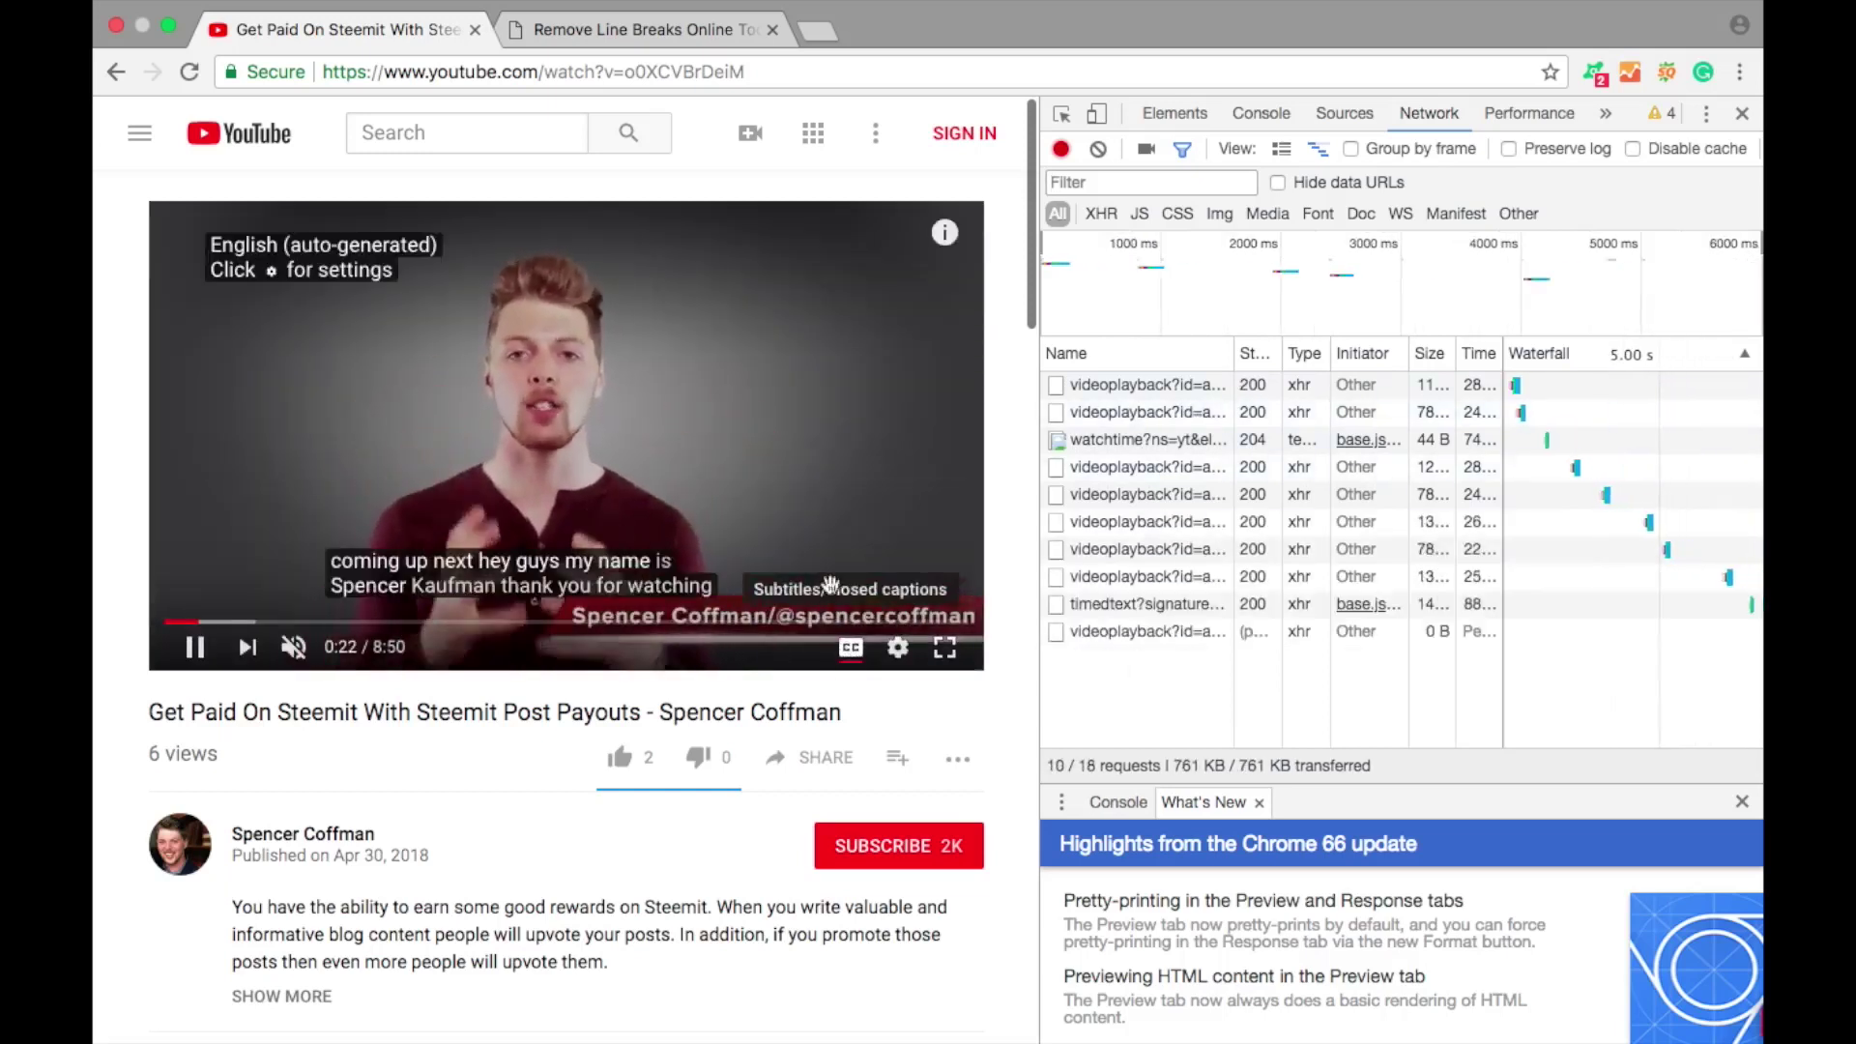
click(736, 377)
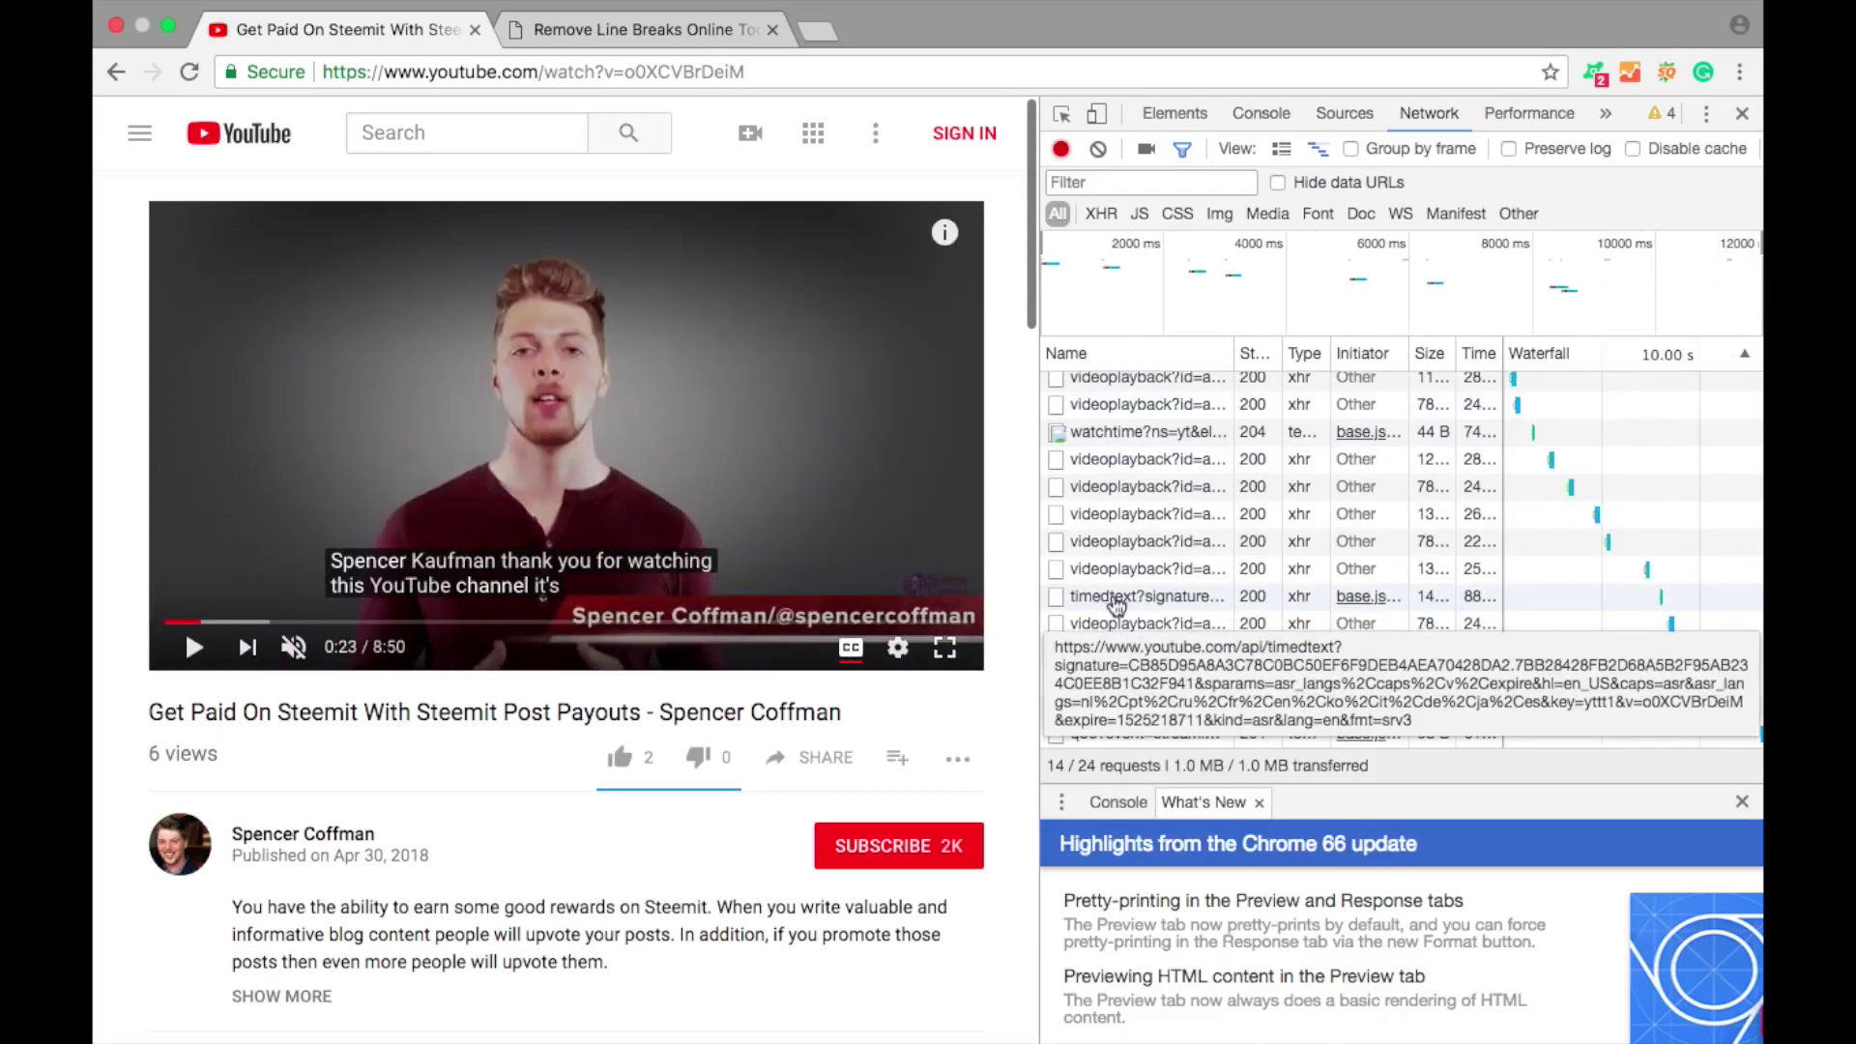
click(1114, 597)
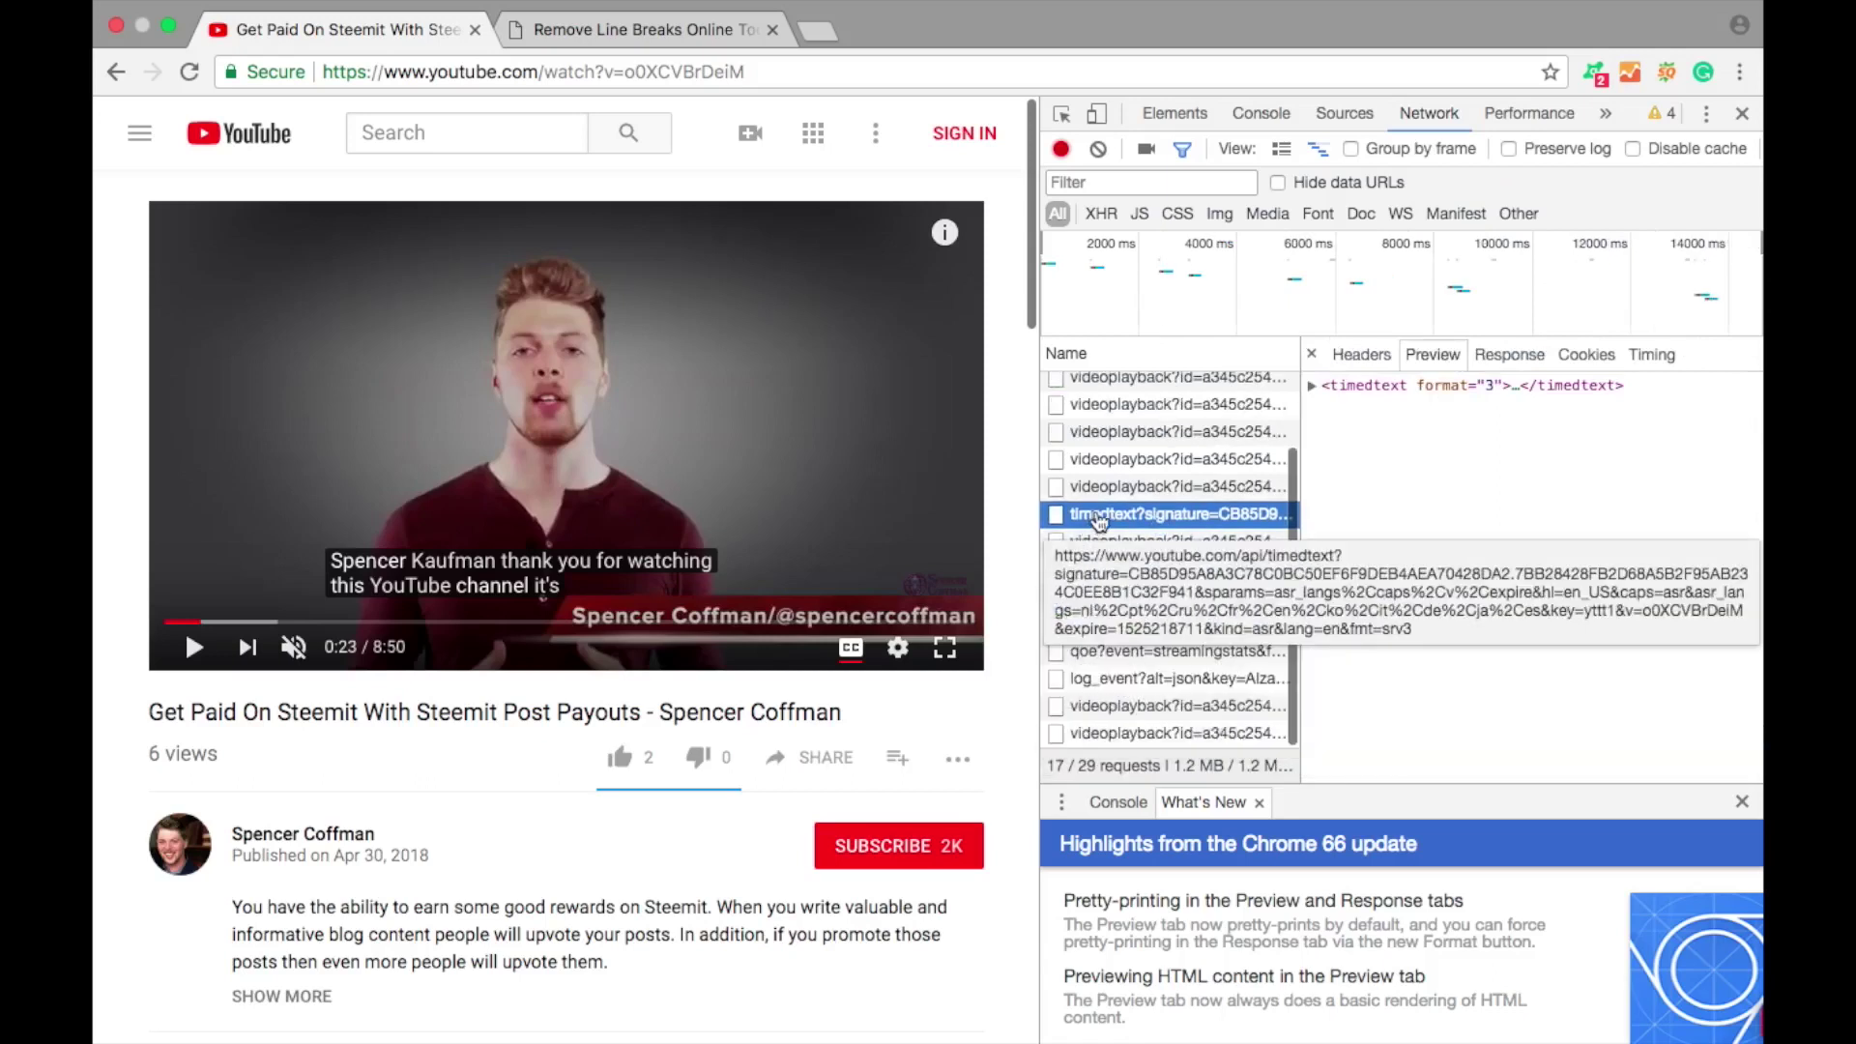
right_click(1097, 516)
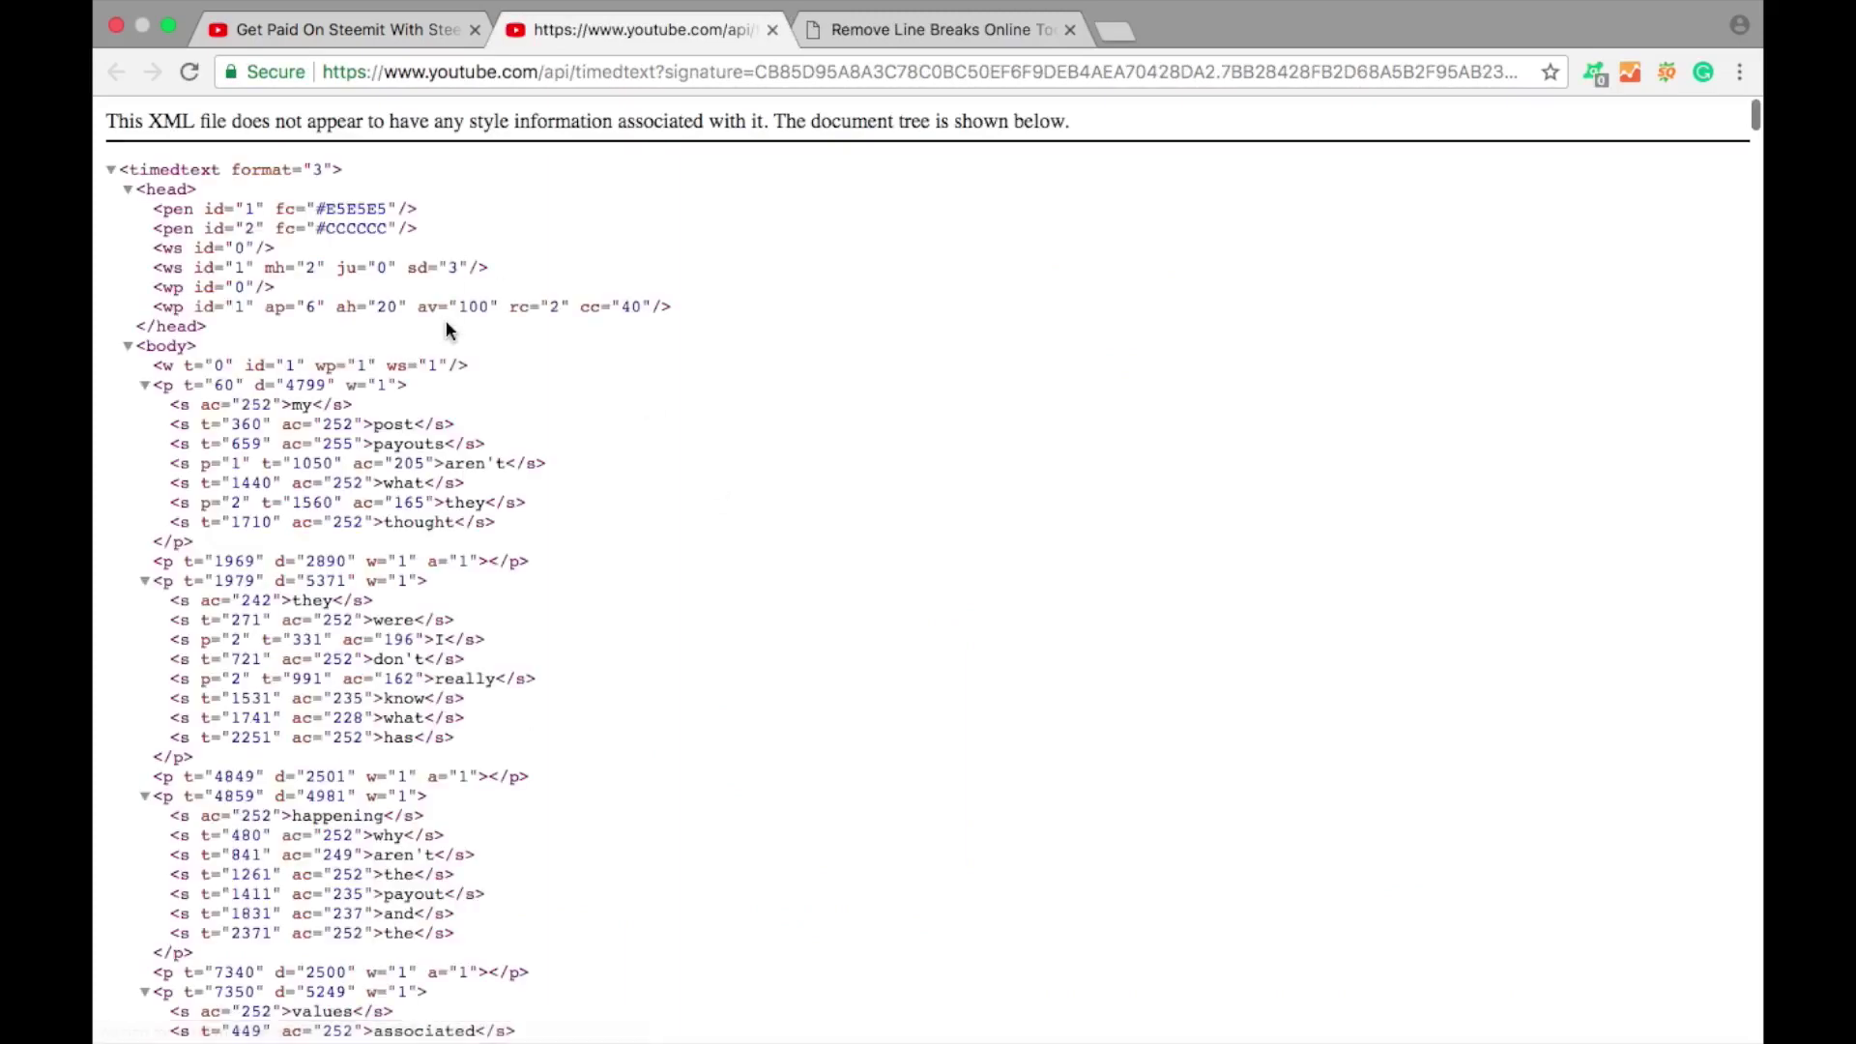
Look through the timedtext XML, selecting entries like payouts, aren't, what, they, thought and 196
scroll(686, 338, down, 5)
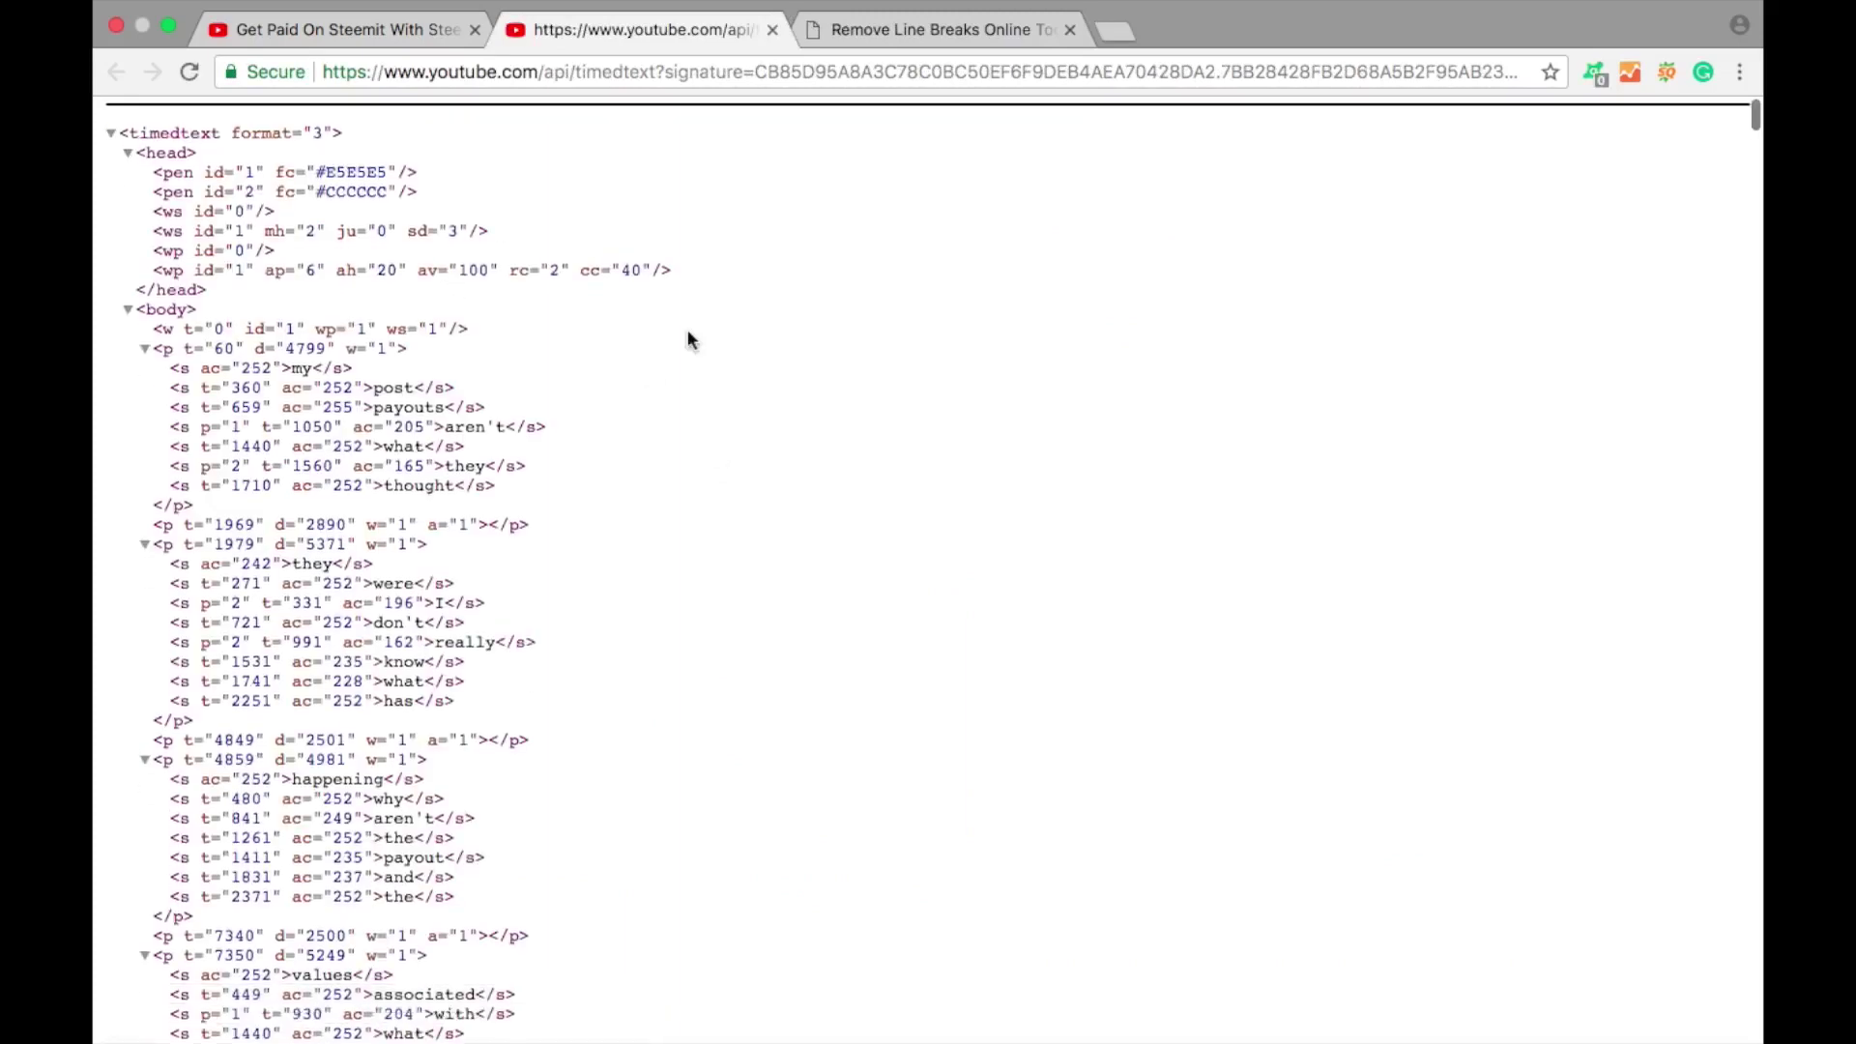
scroll(424, 218, up, 1)
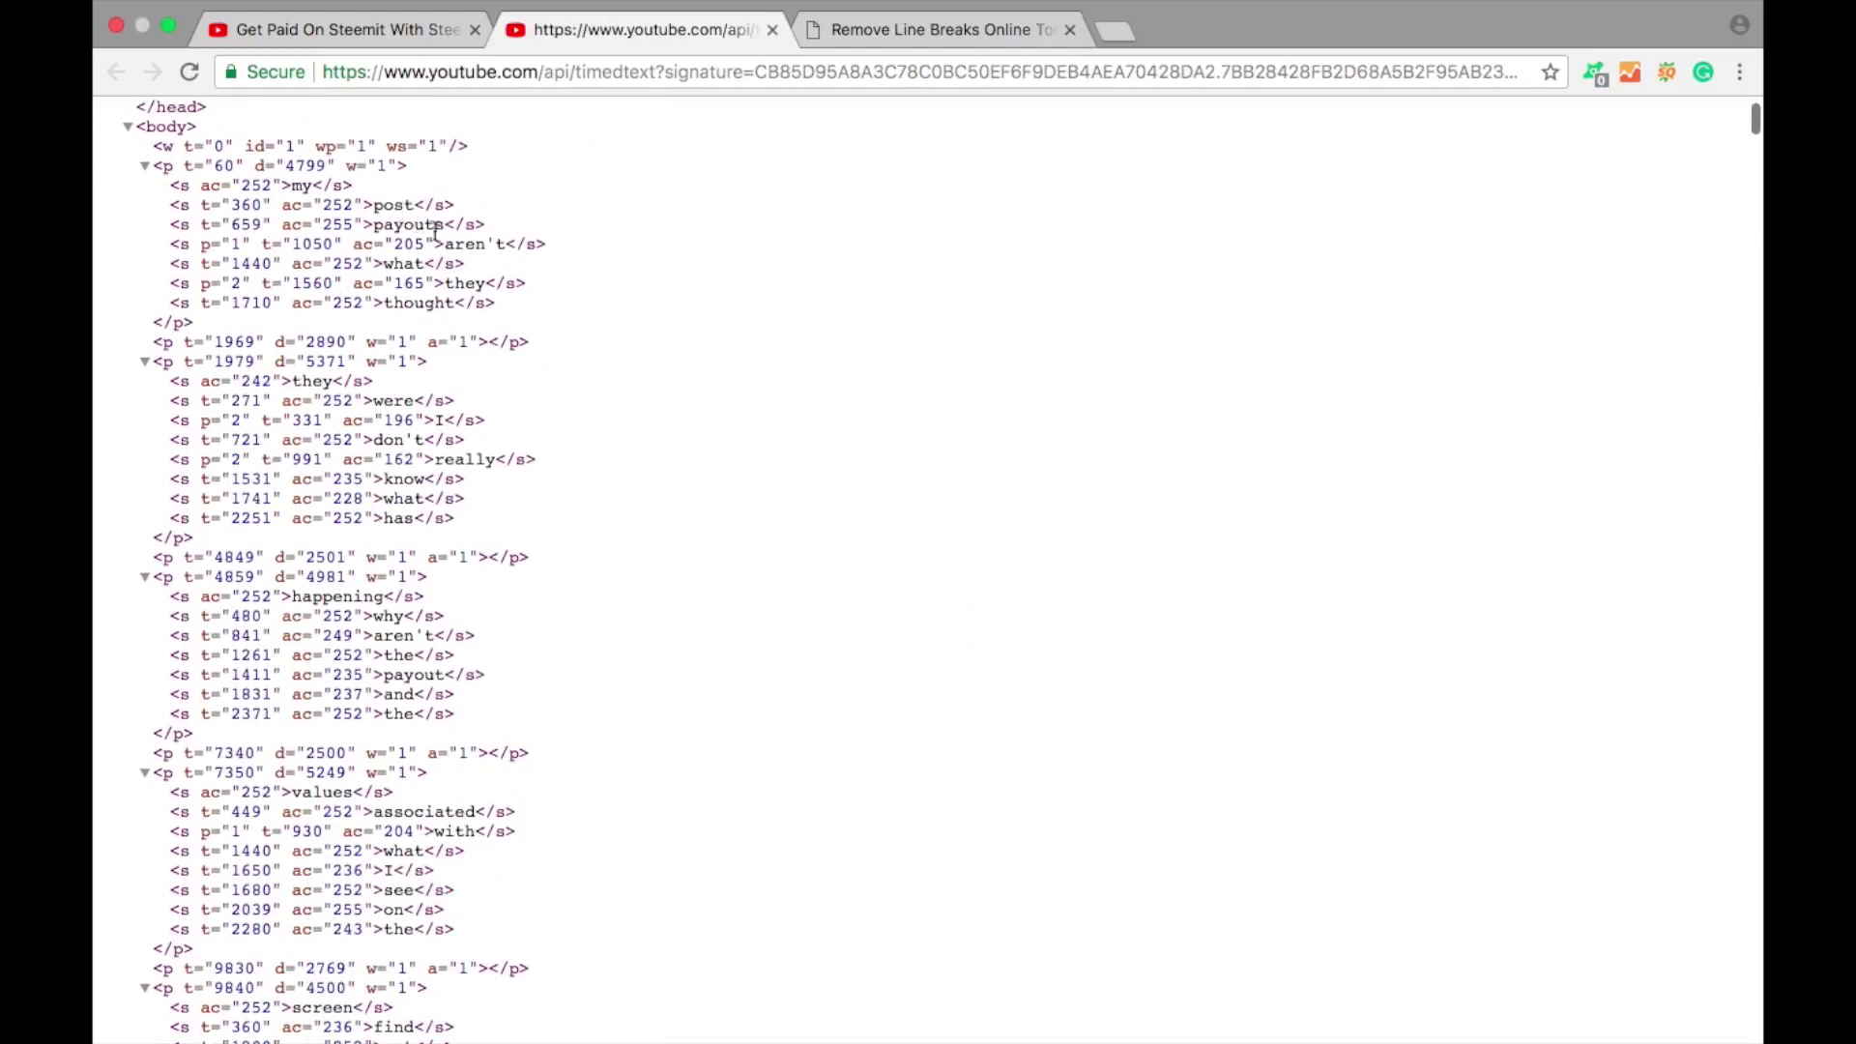
double_click(421, 224)
double_click(462, 245)
double_click(407, 263)
double_click(462, 283)
double_click(426, 302)
double_click(399, 419)
scroll(663, 527, up, 5)
click(739, 746)
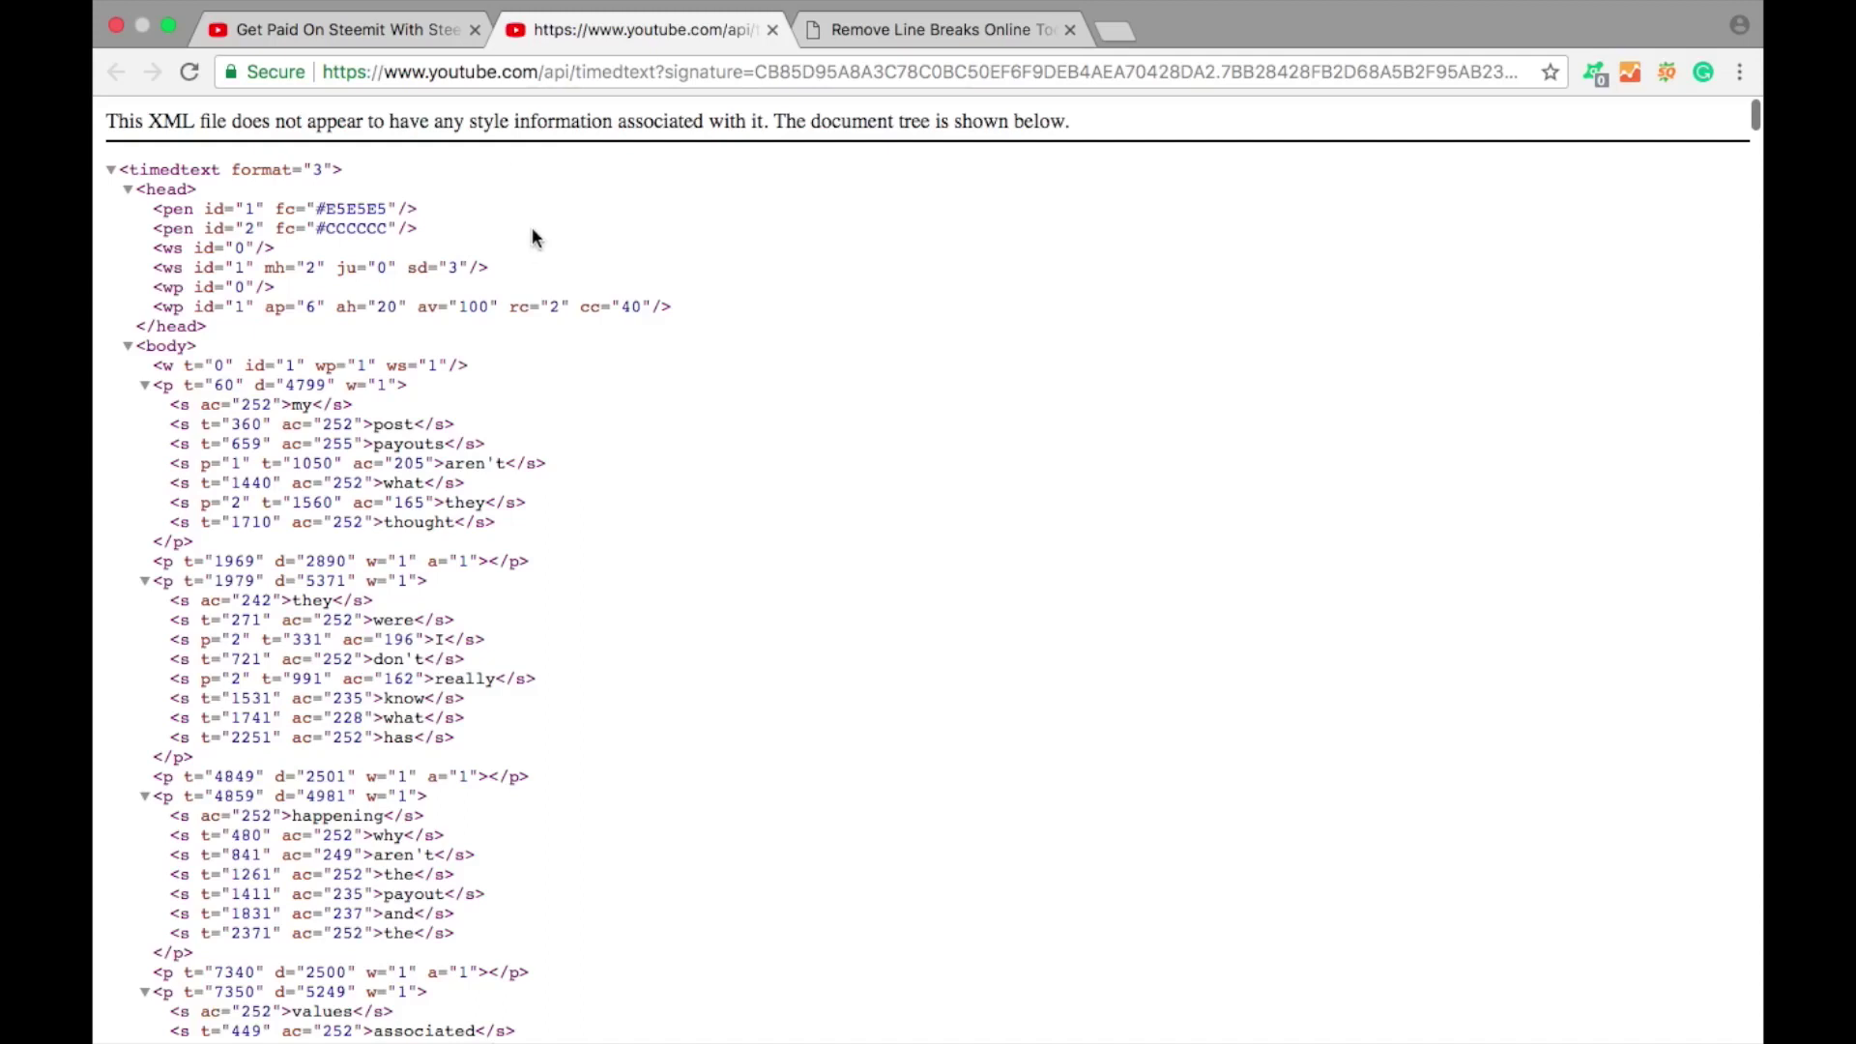
Save the caption XML page as timedtext via File > Save Page As
mouse_move(411, 7)
click(274, 24)
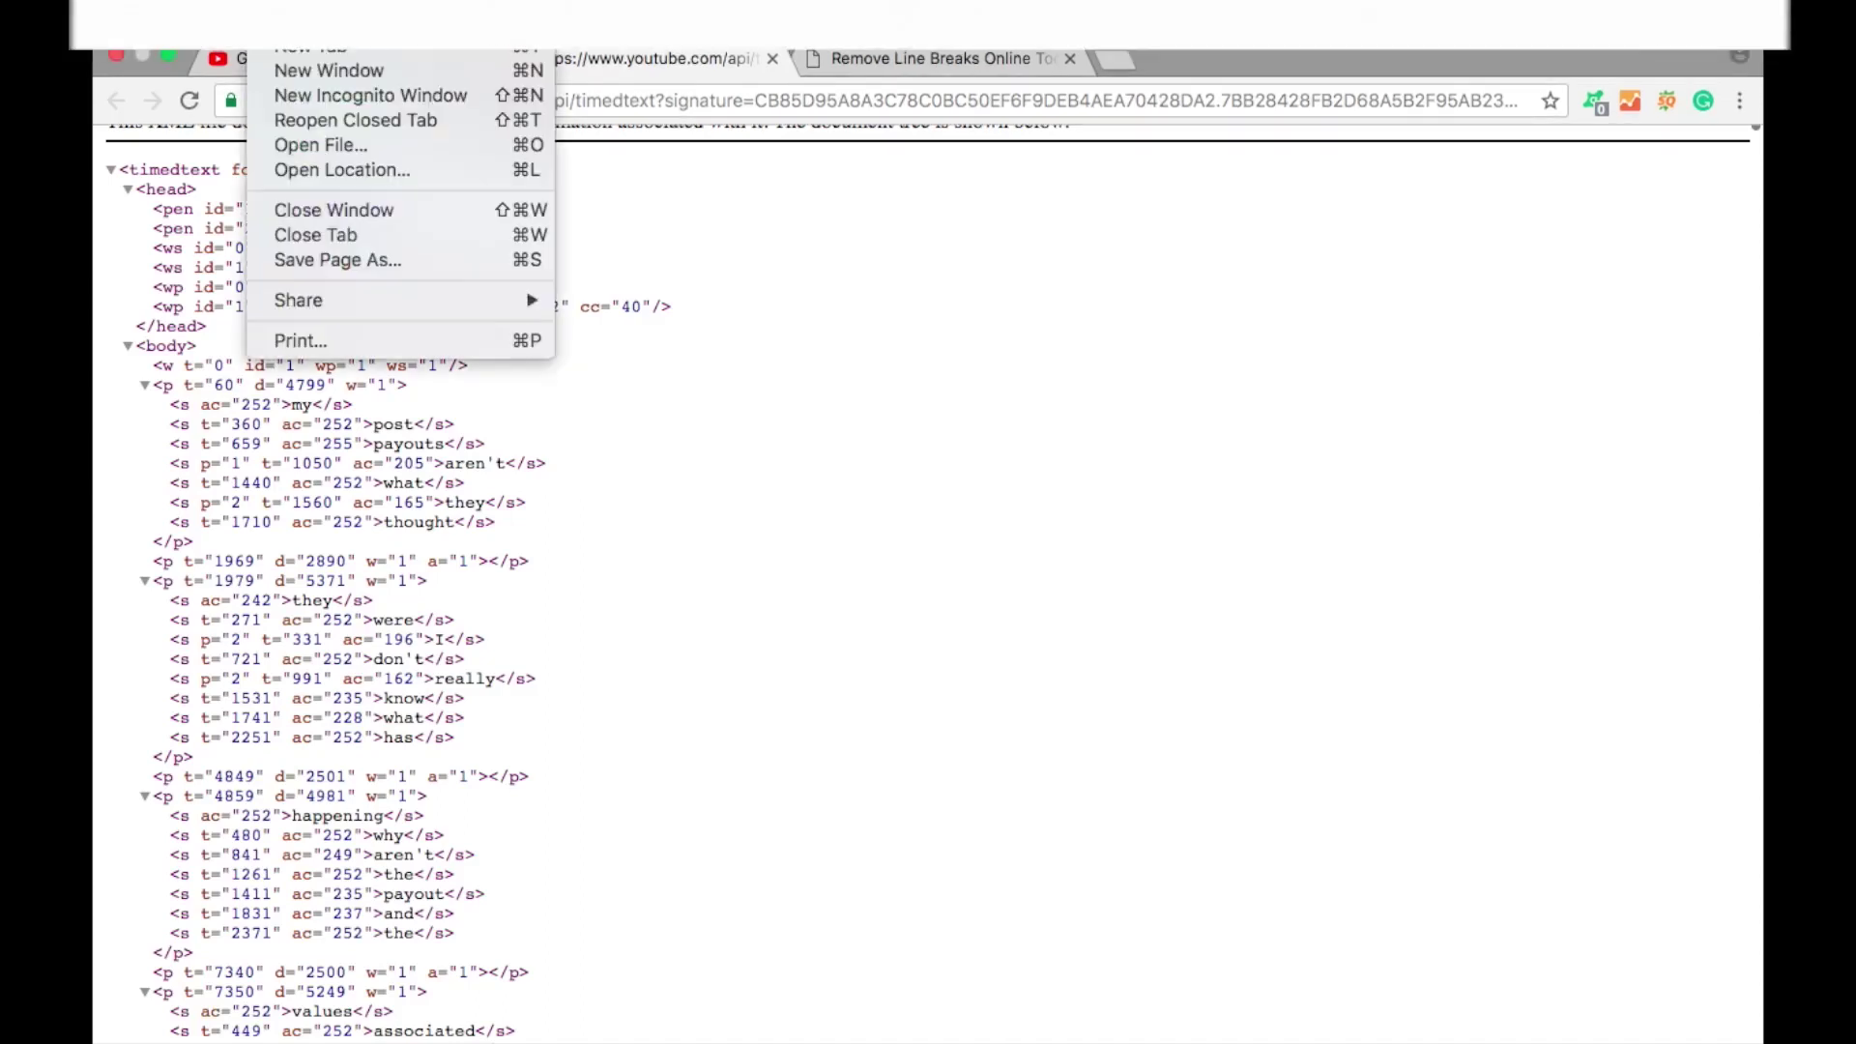
click(340, 261)
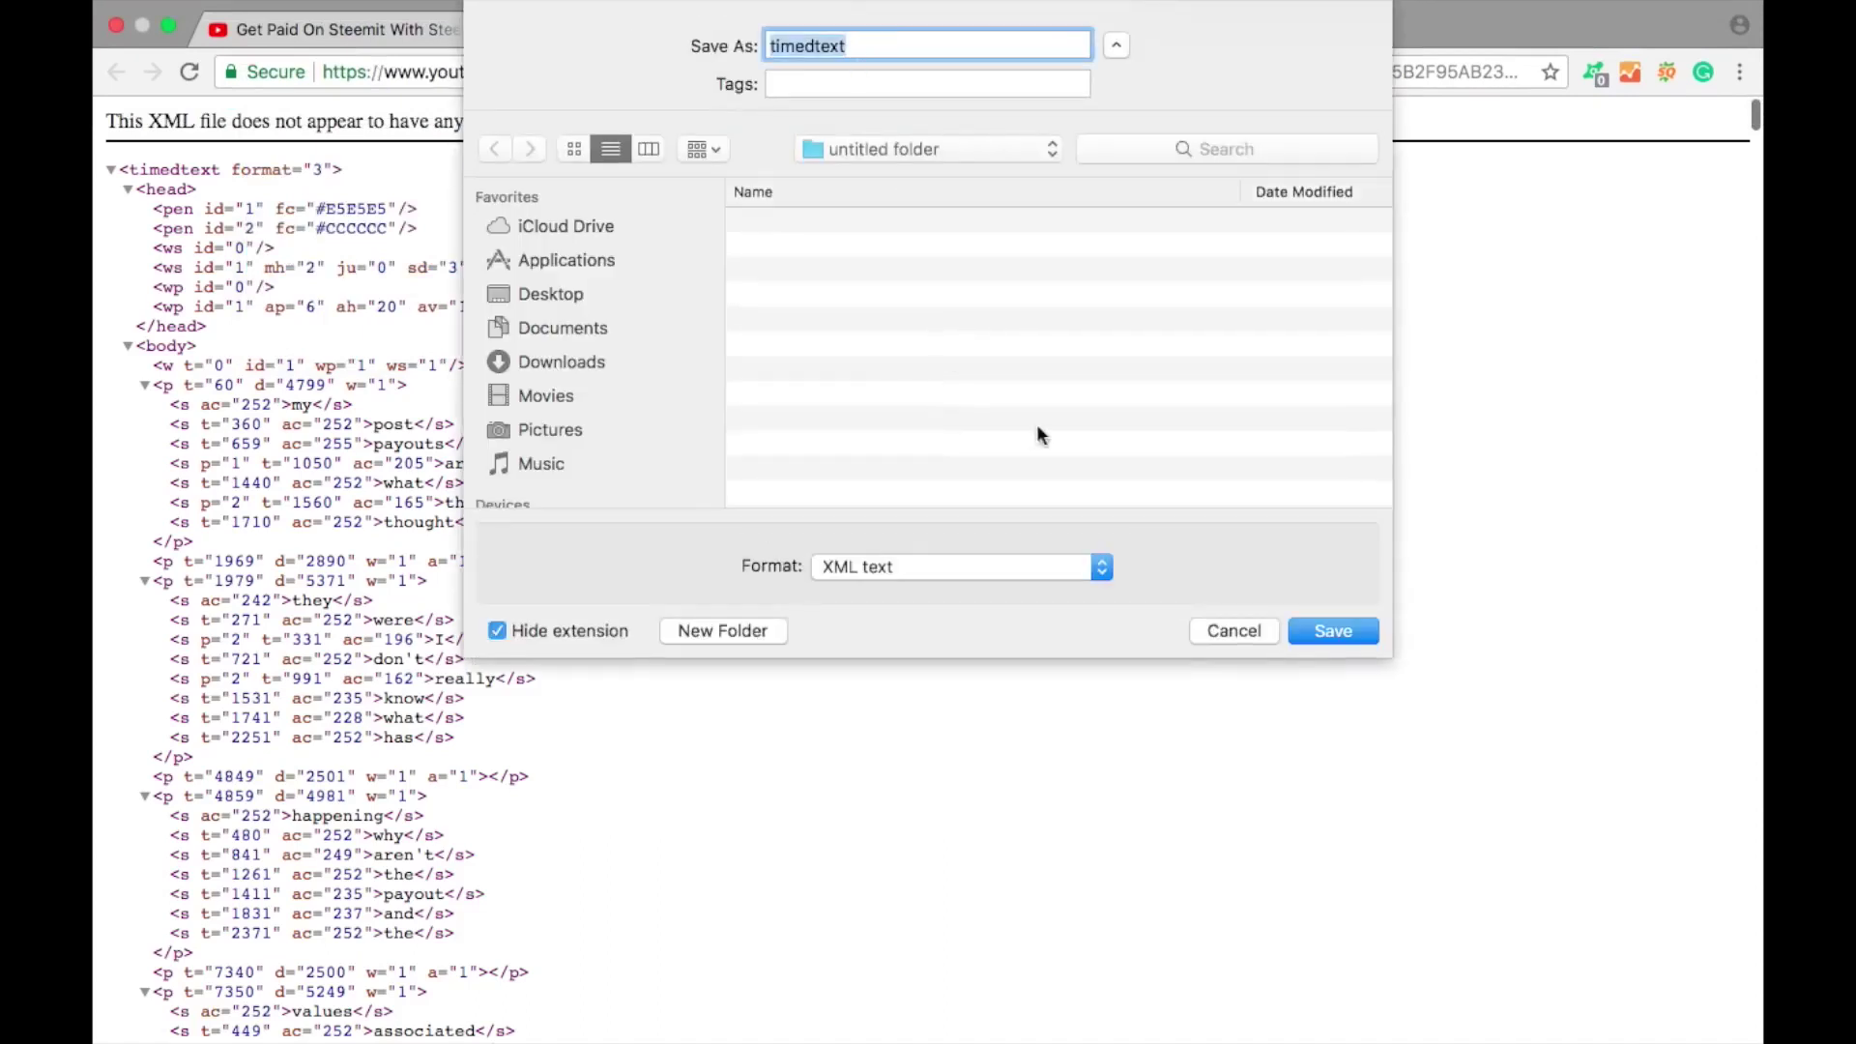
click(1334, 630)
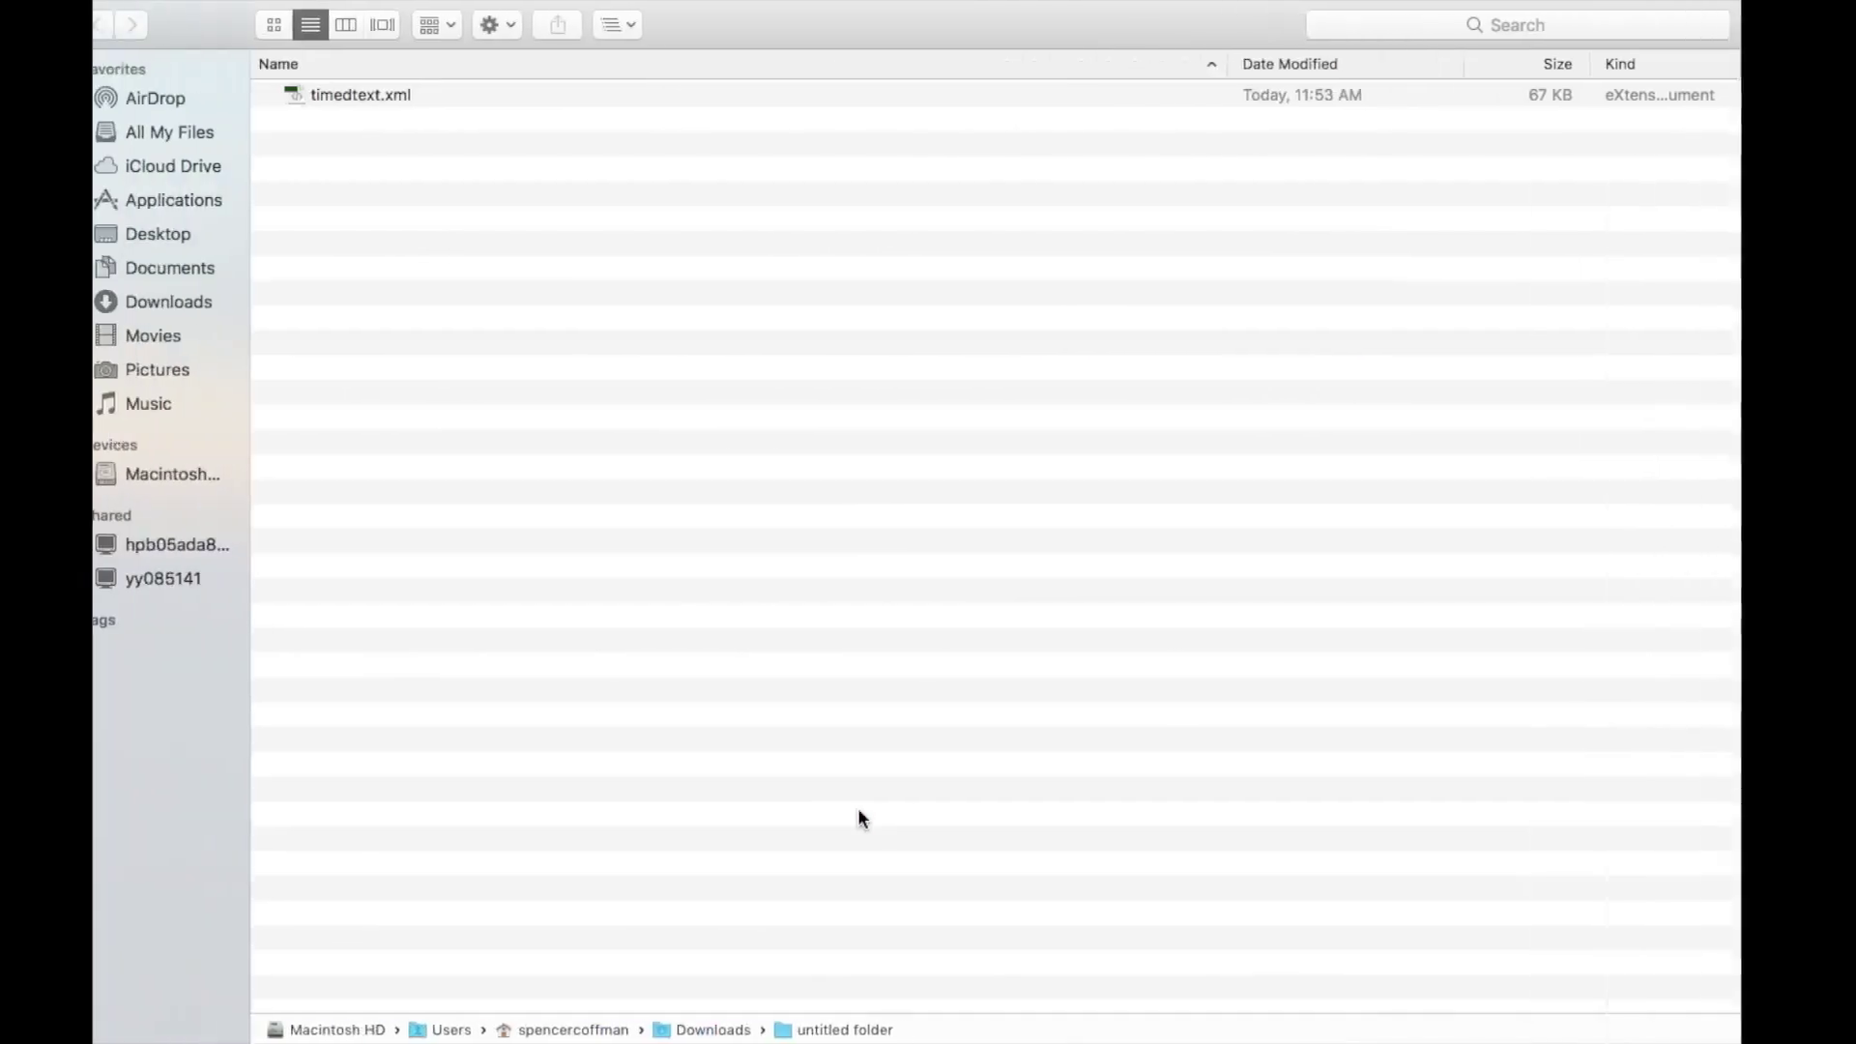
Rename timedtext.xml to timedtext.html and accept the extension change
click(420, 97)
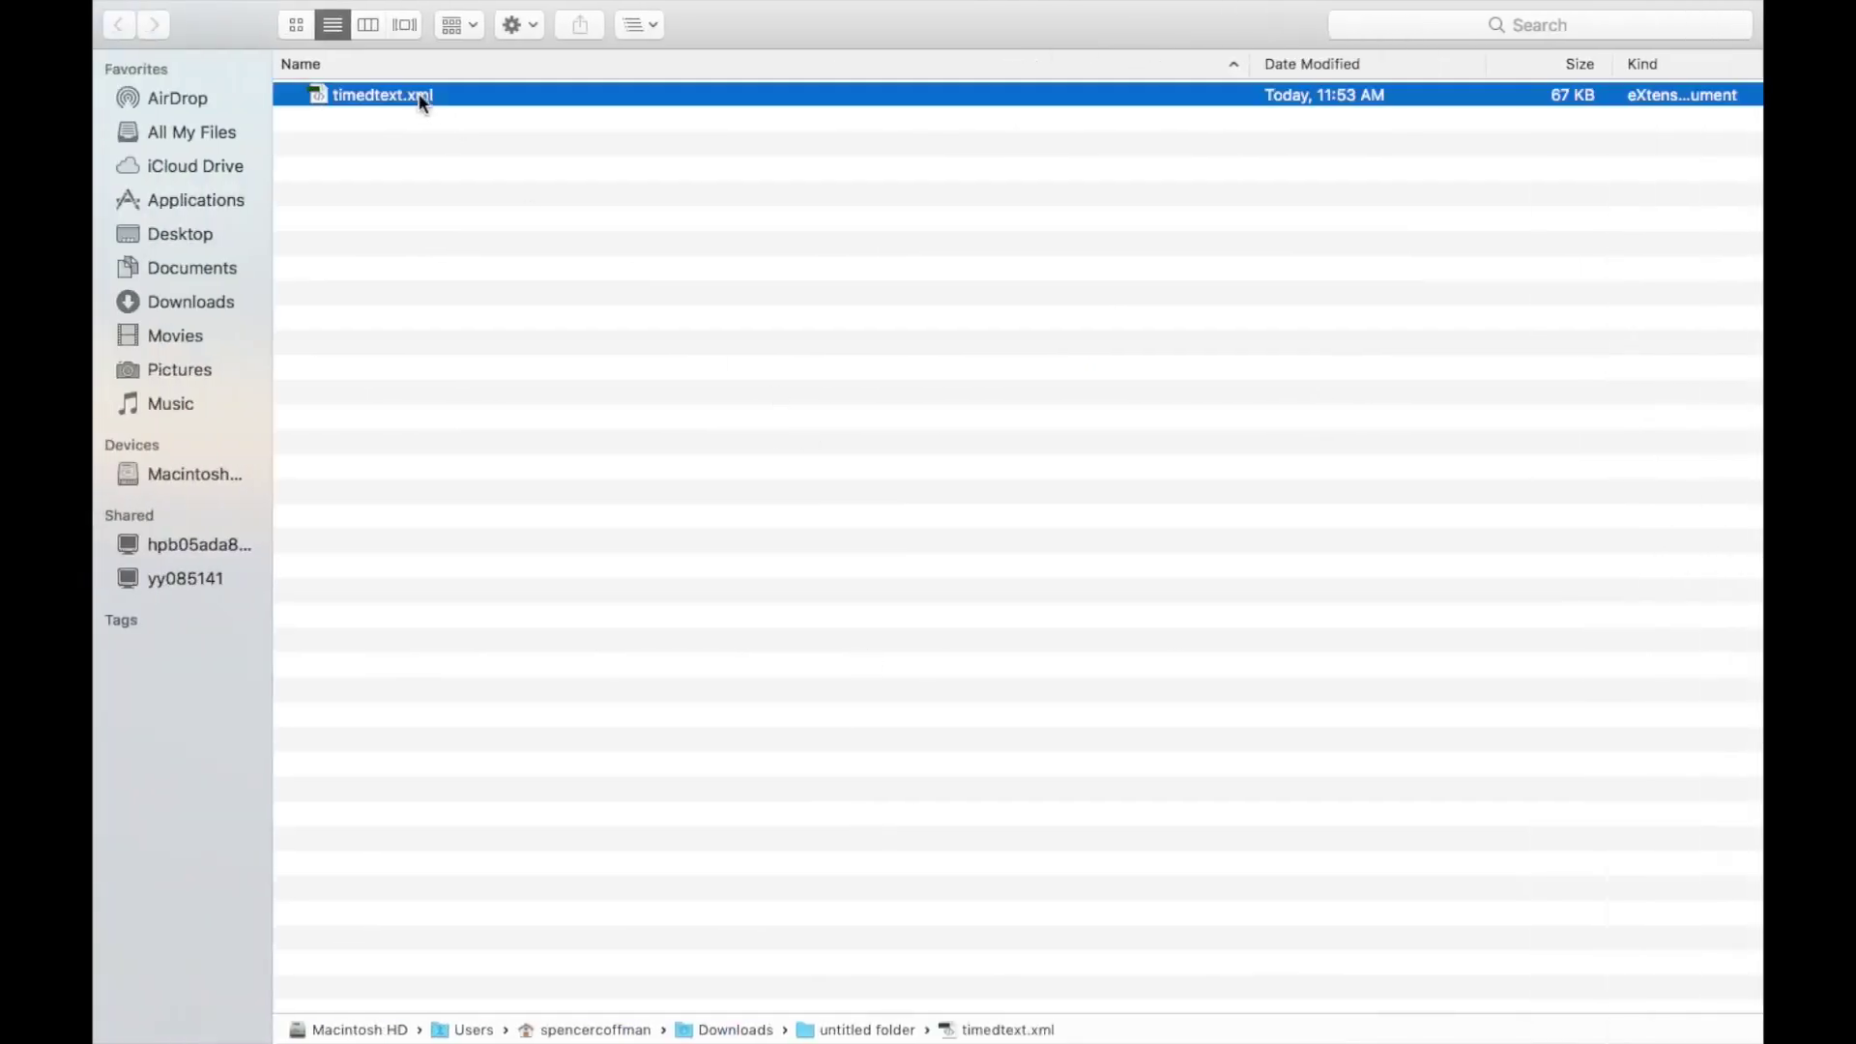
click(427, 96)
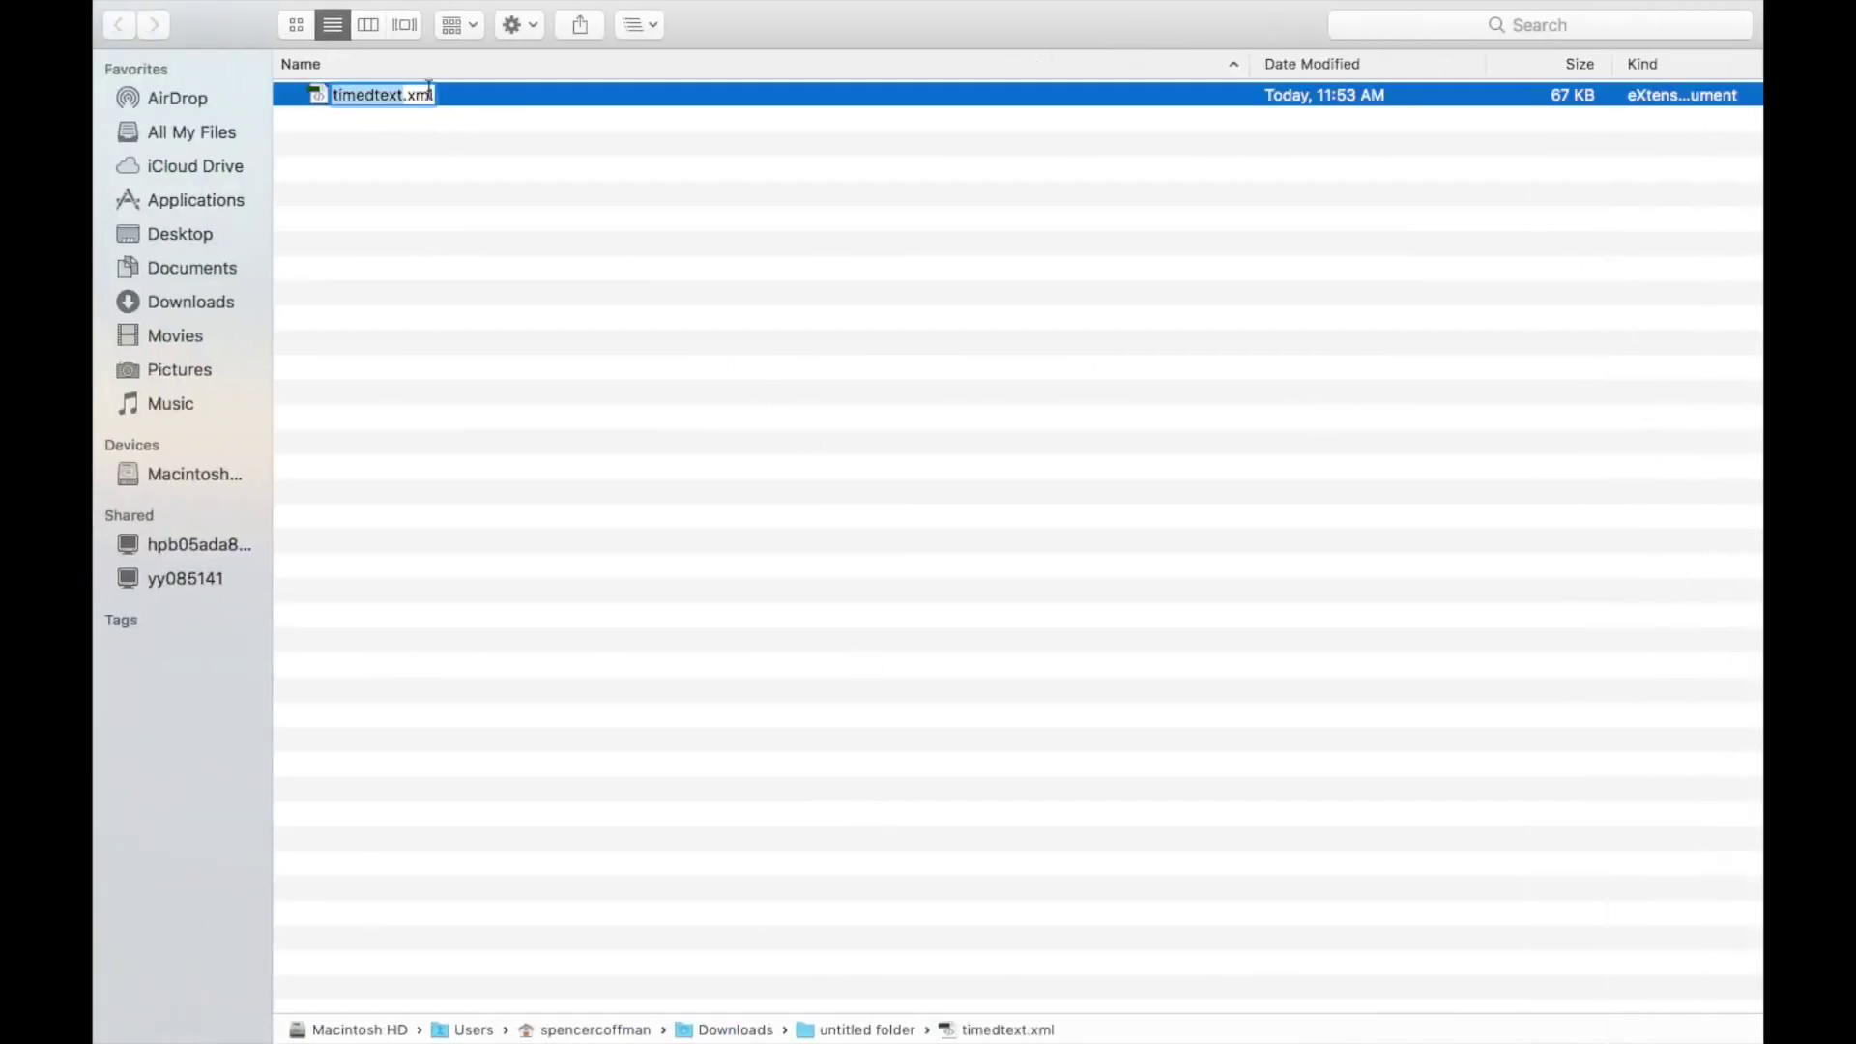
click(426, 97)
key(BackSpace)
key(BackSpace)
key(BackSpace)
text(html)
key(Return)
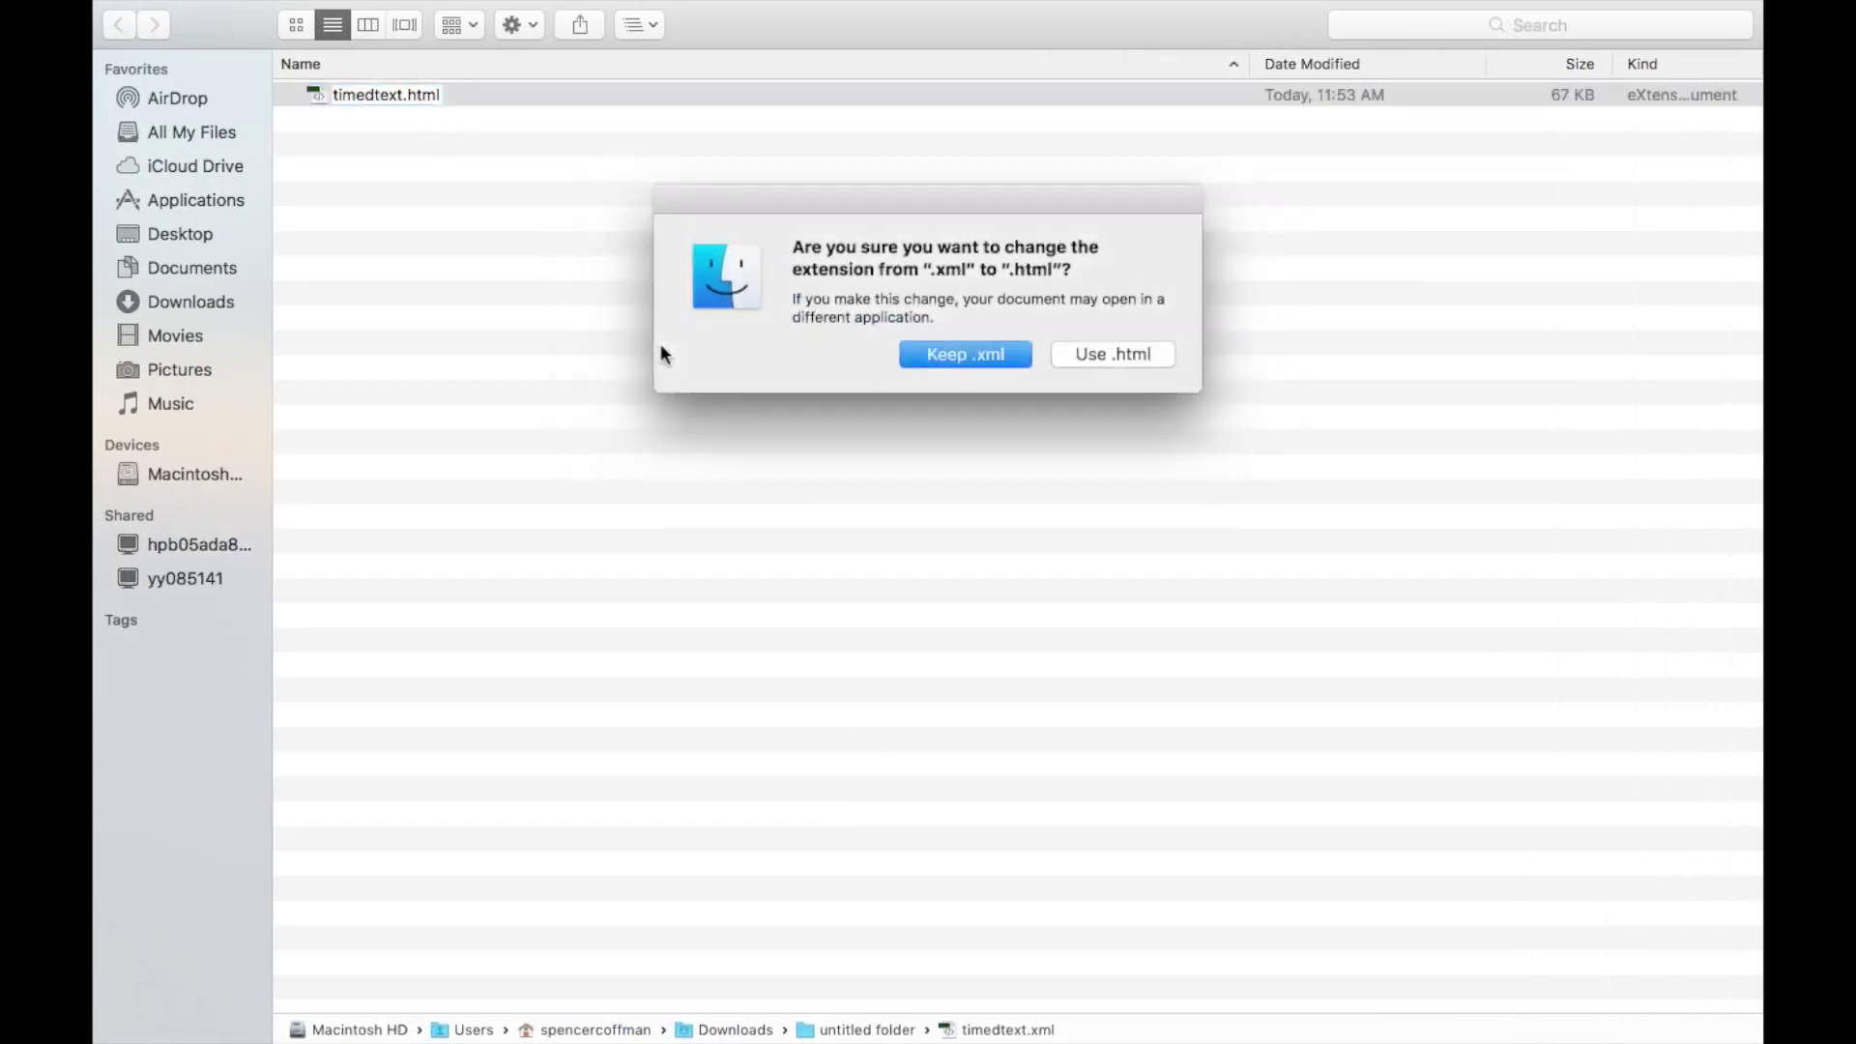
click(1122, 354)
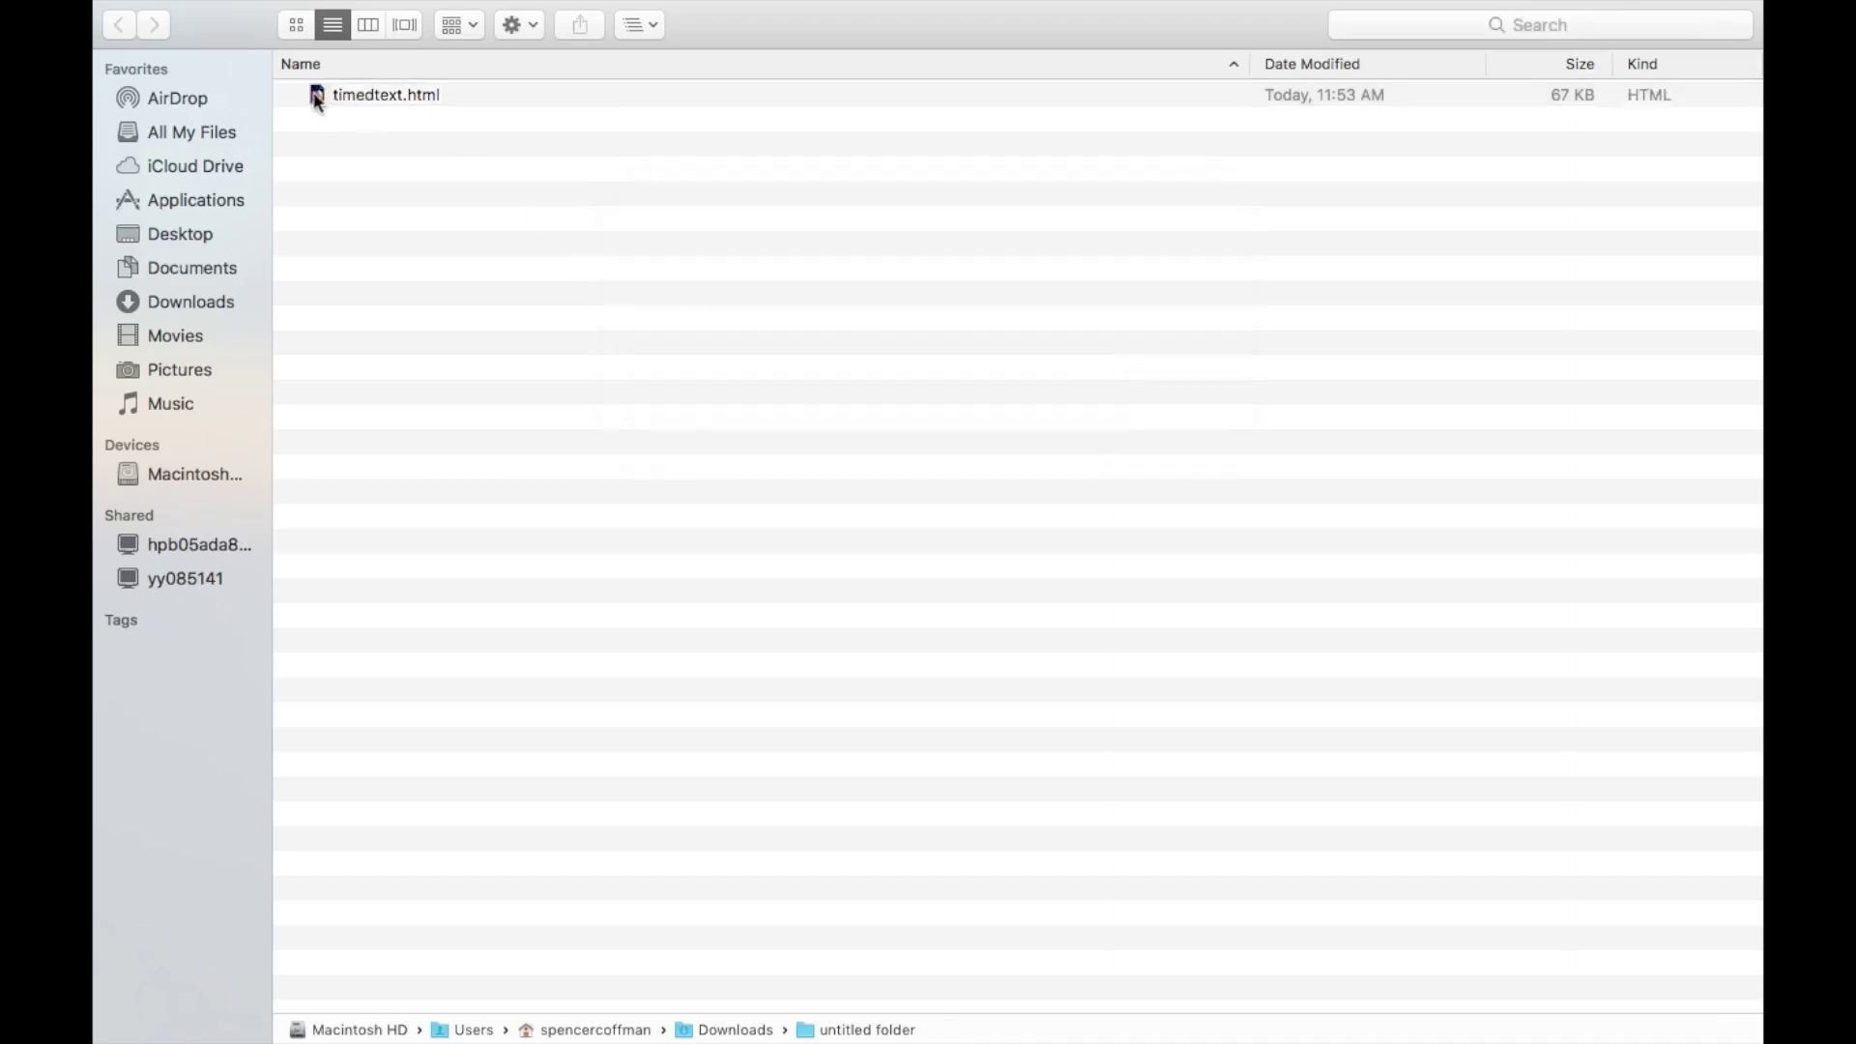
Open timedtext.html with Google Chrome from its Finder context menu
click(376, 97)
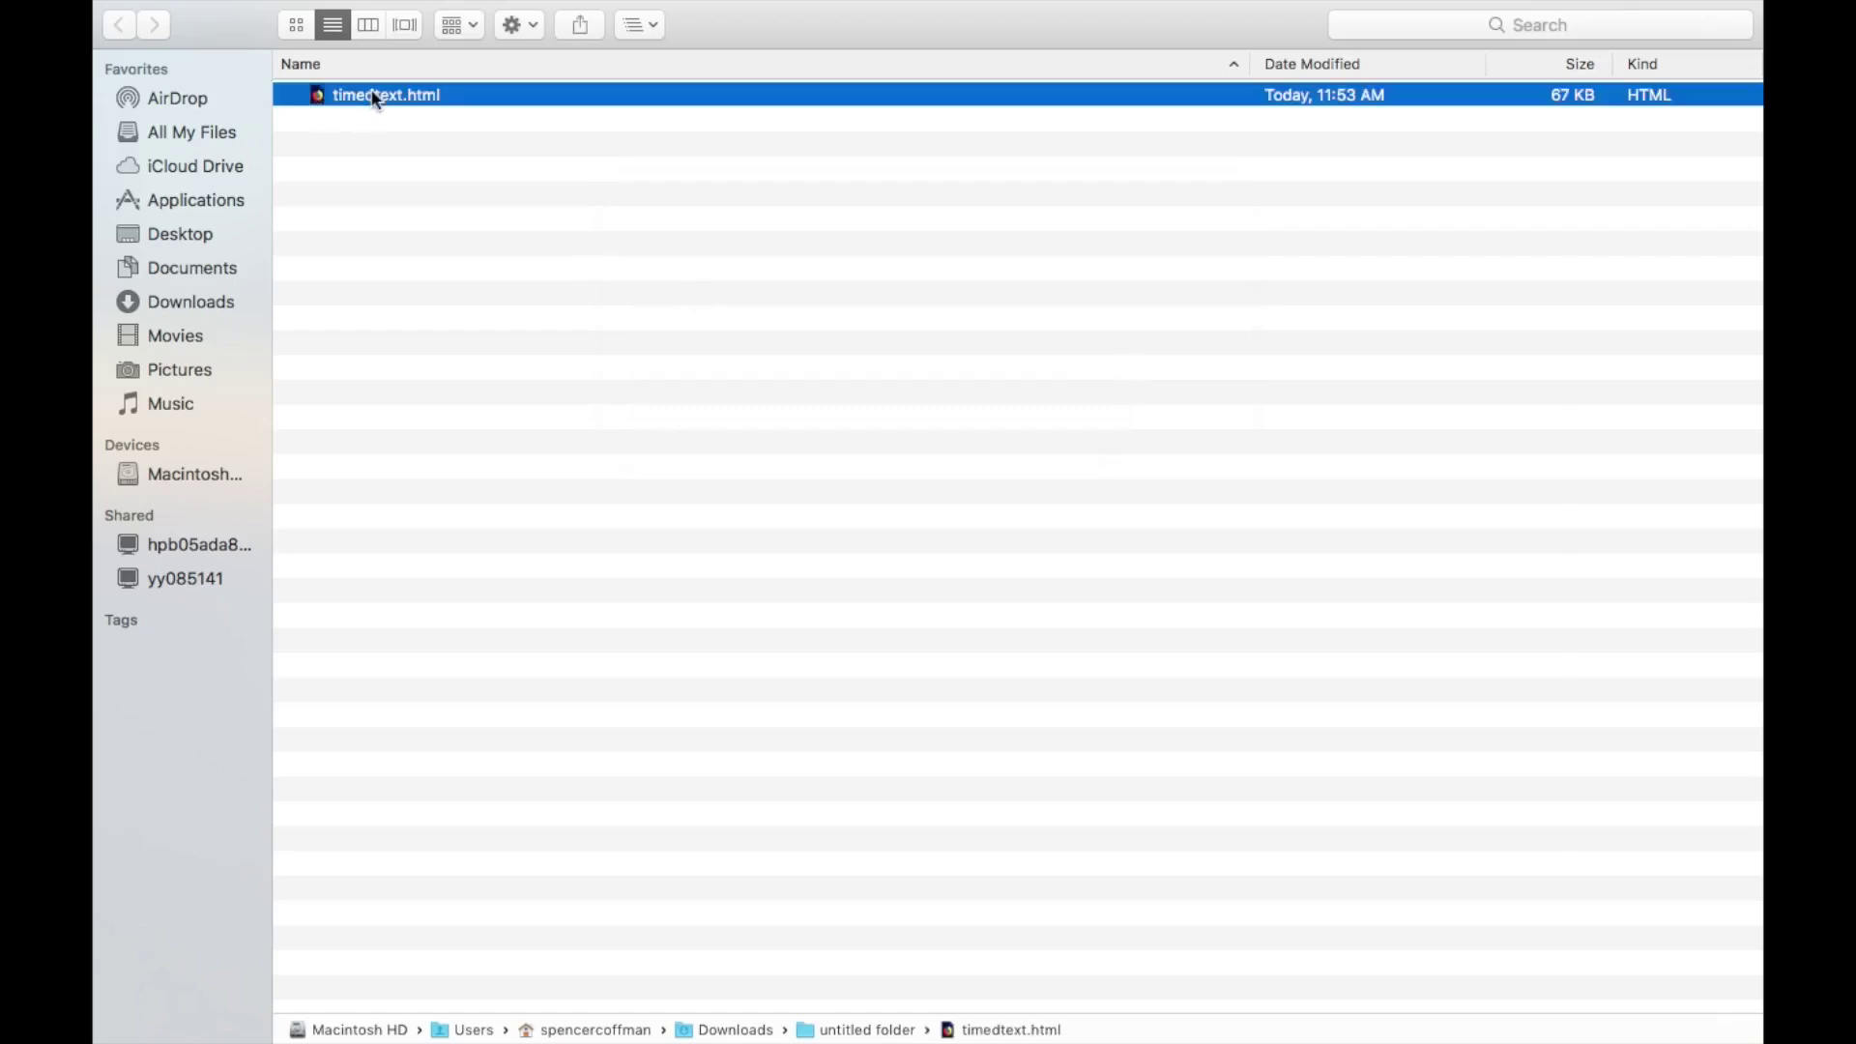
right_click(438, 93)
mouse_move(518, 137)
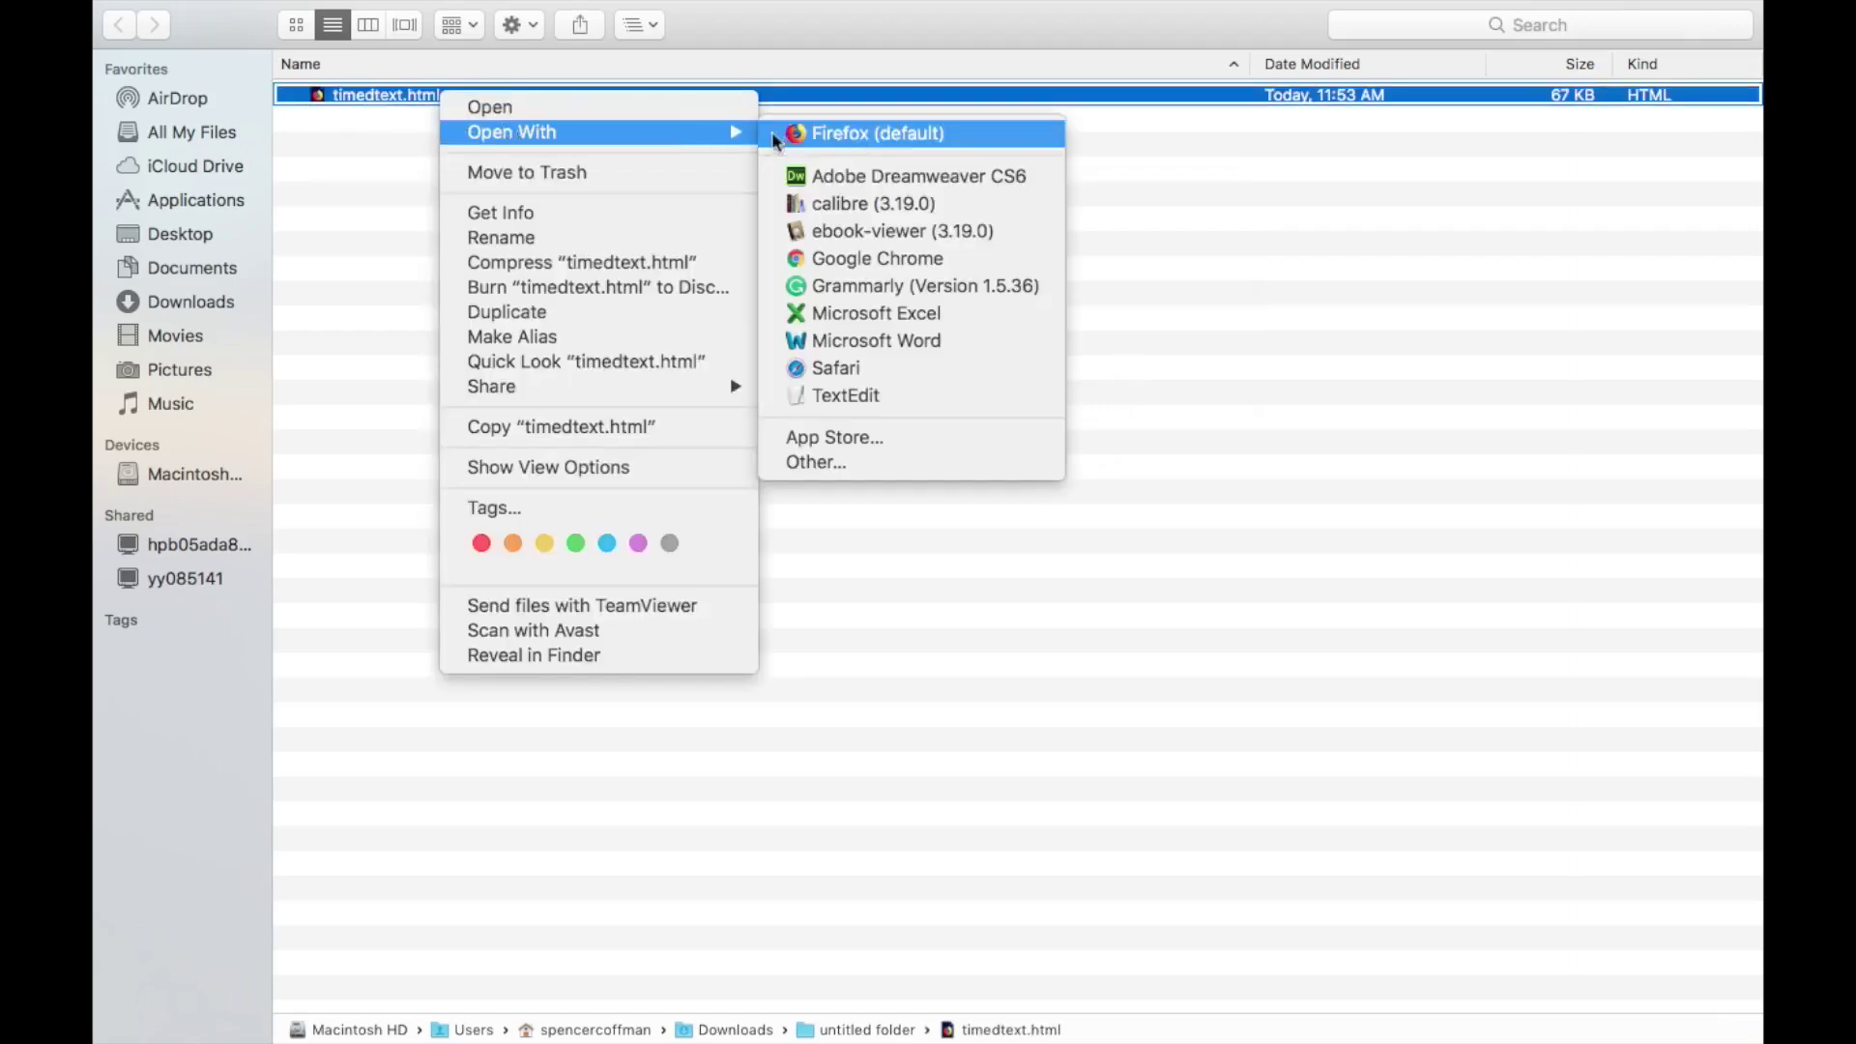
click(860, 269)
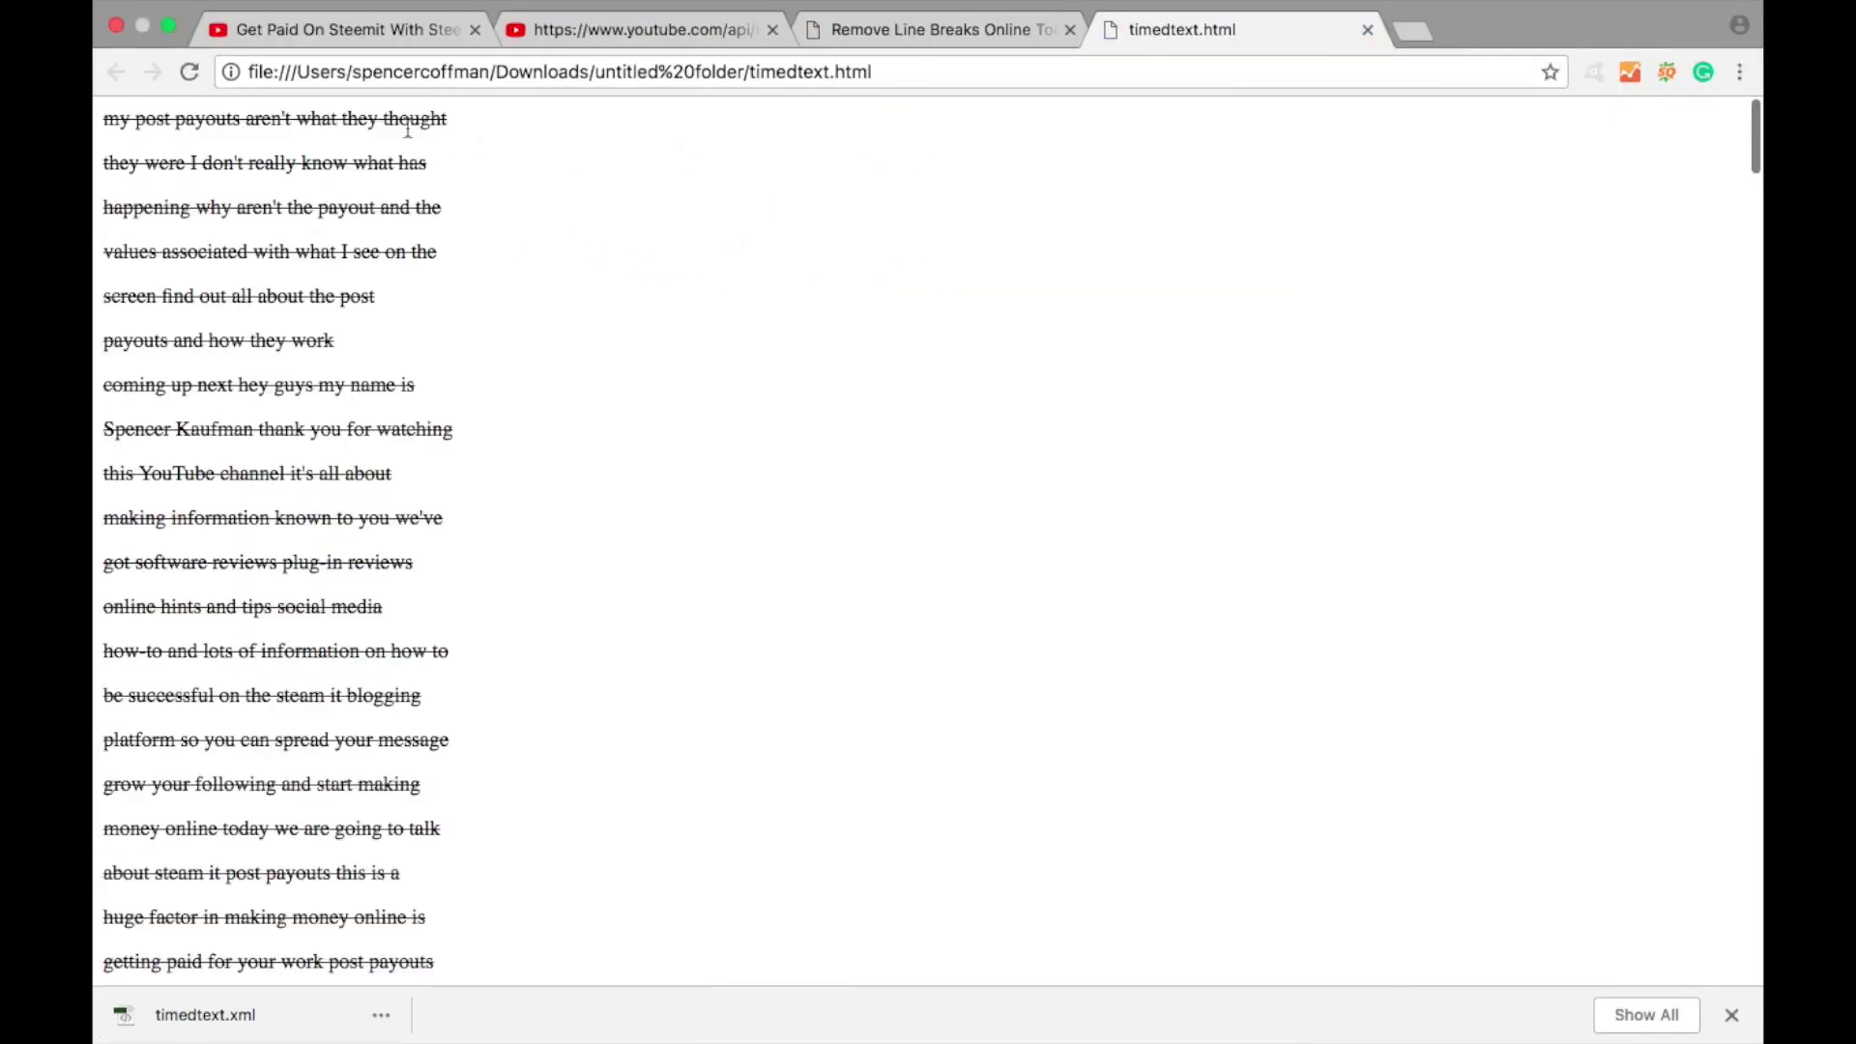
Select all the transcript text in timedtext.html, then switch to the TextFixer tab
double_click(229, 120)
click(267, 116)
key(super+a)
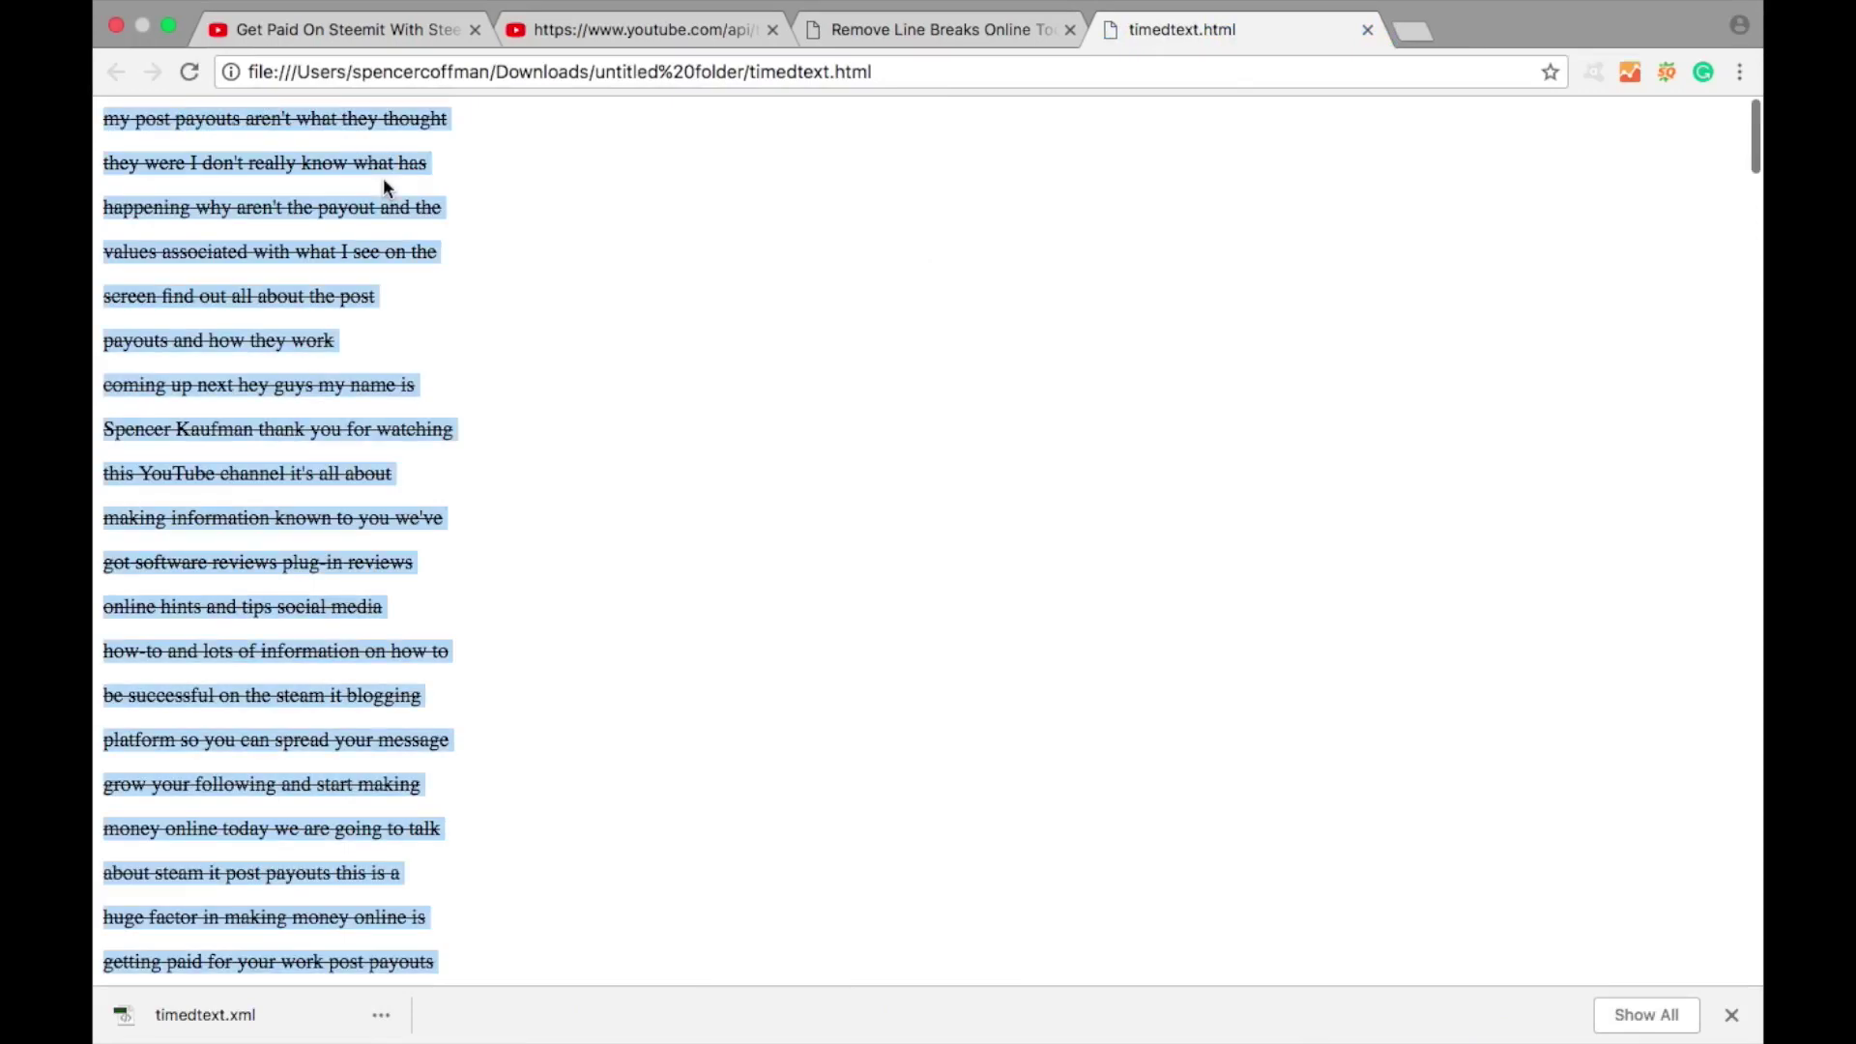
click(948, 36)
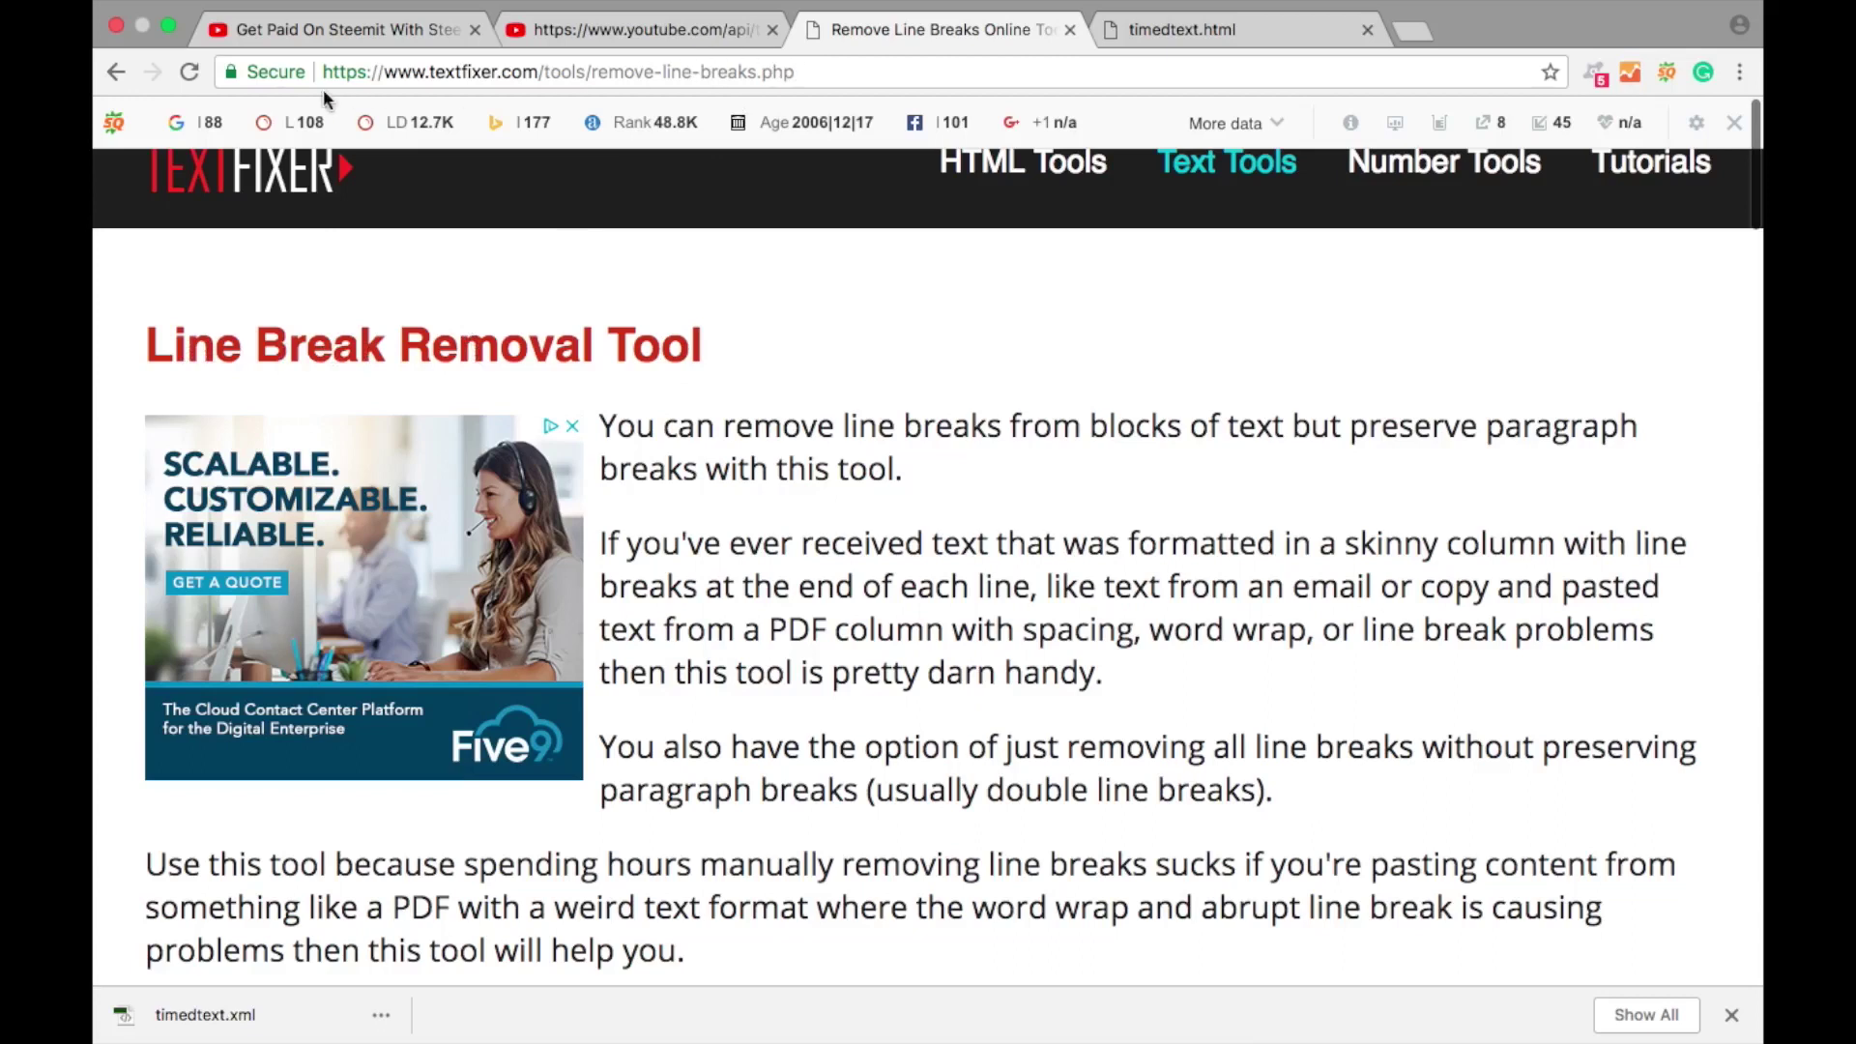
Choose 'Remove line breaks and paragraph breaks' and paste the transcript into the input box
scroll(812, 416, down, 5)
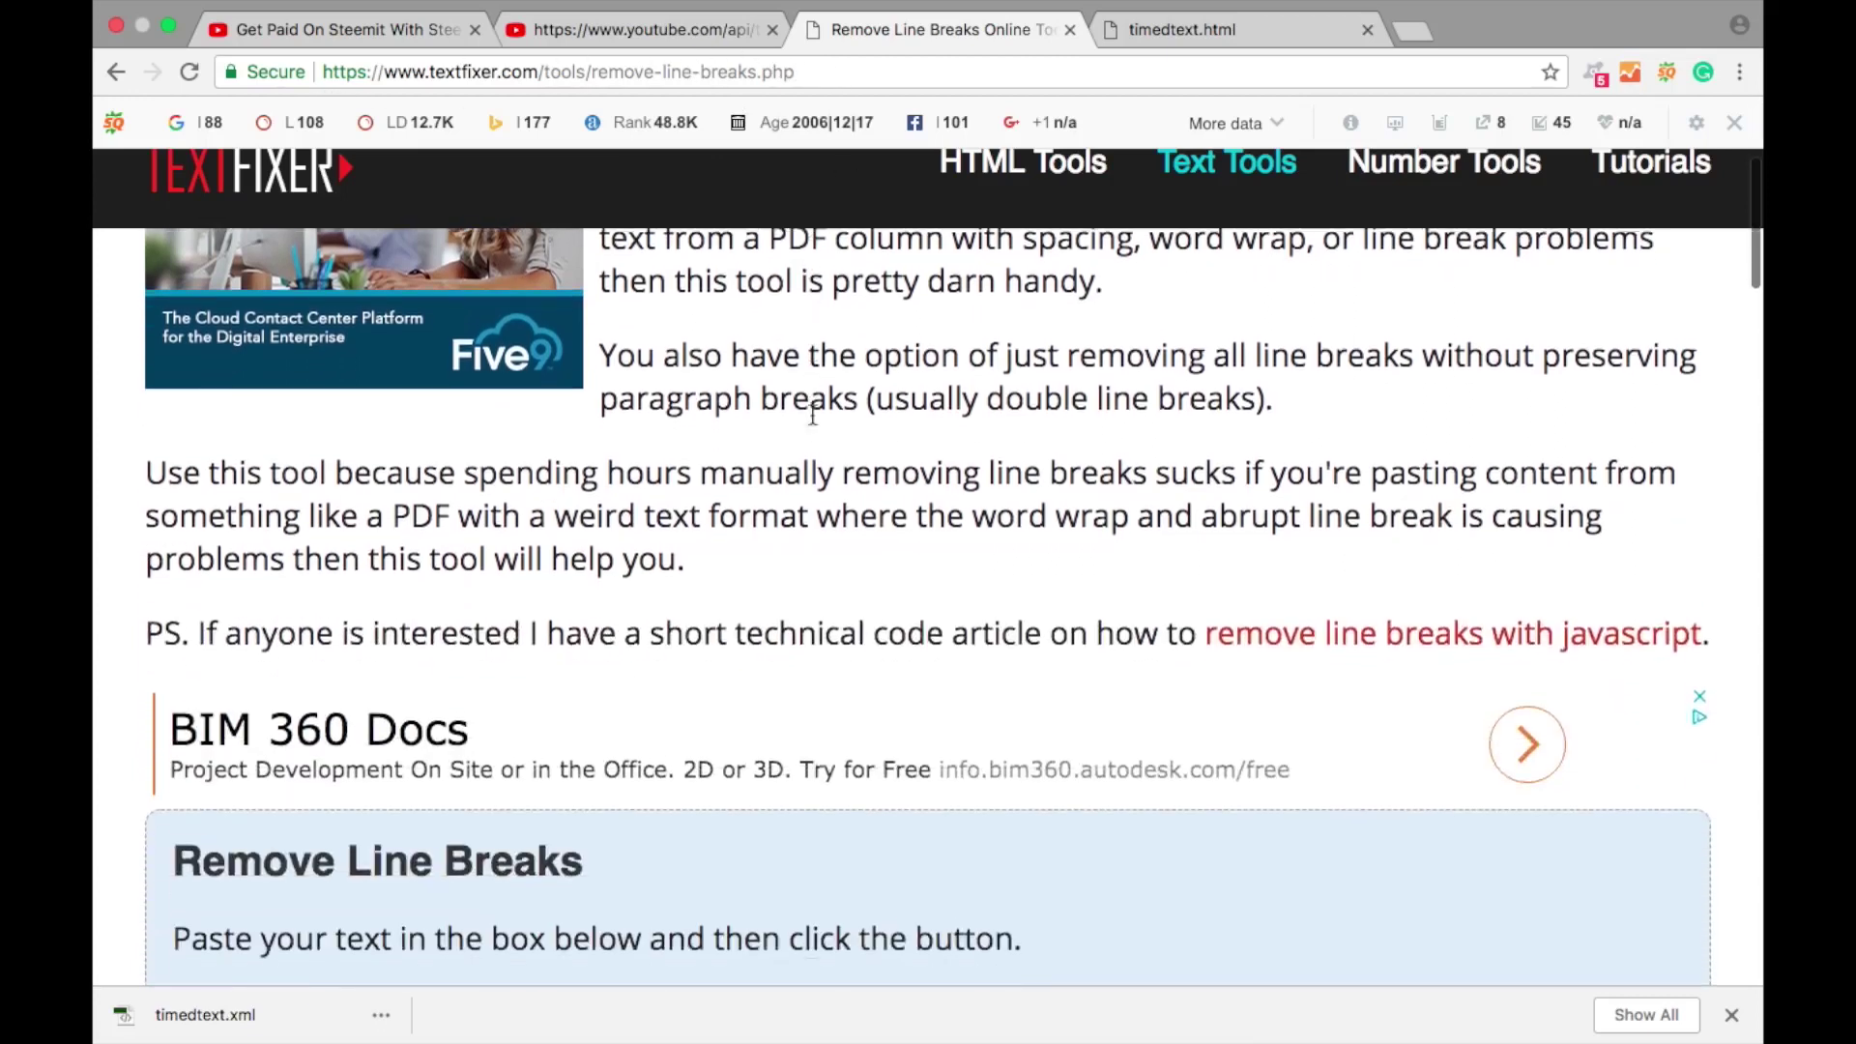
scroll(812, 416, down, 9)
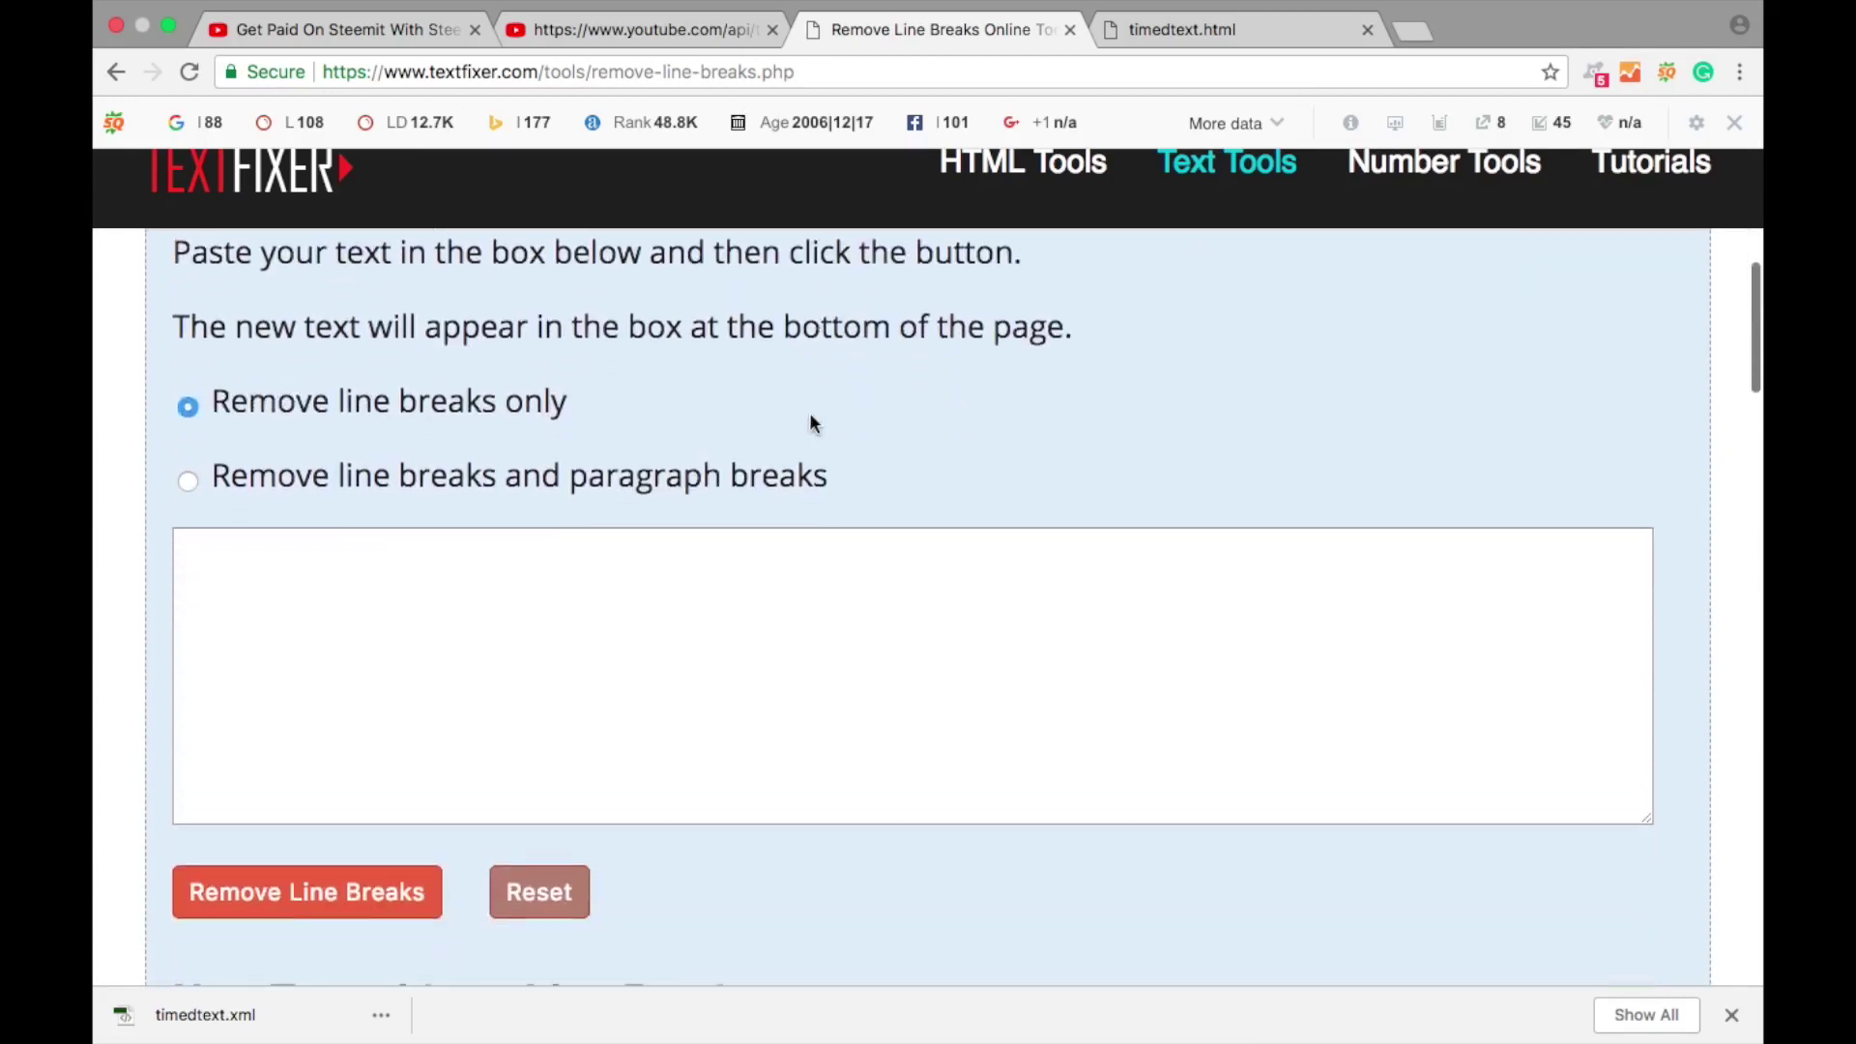
click(189, 483)
click(612, 594)
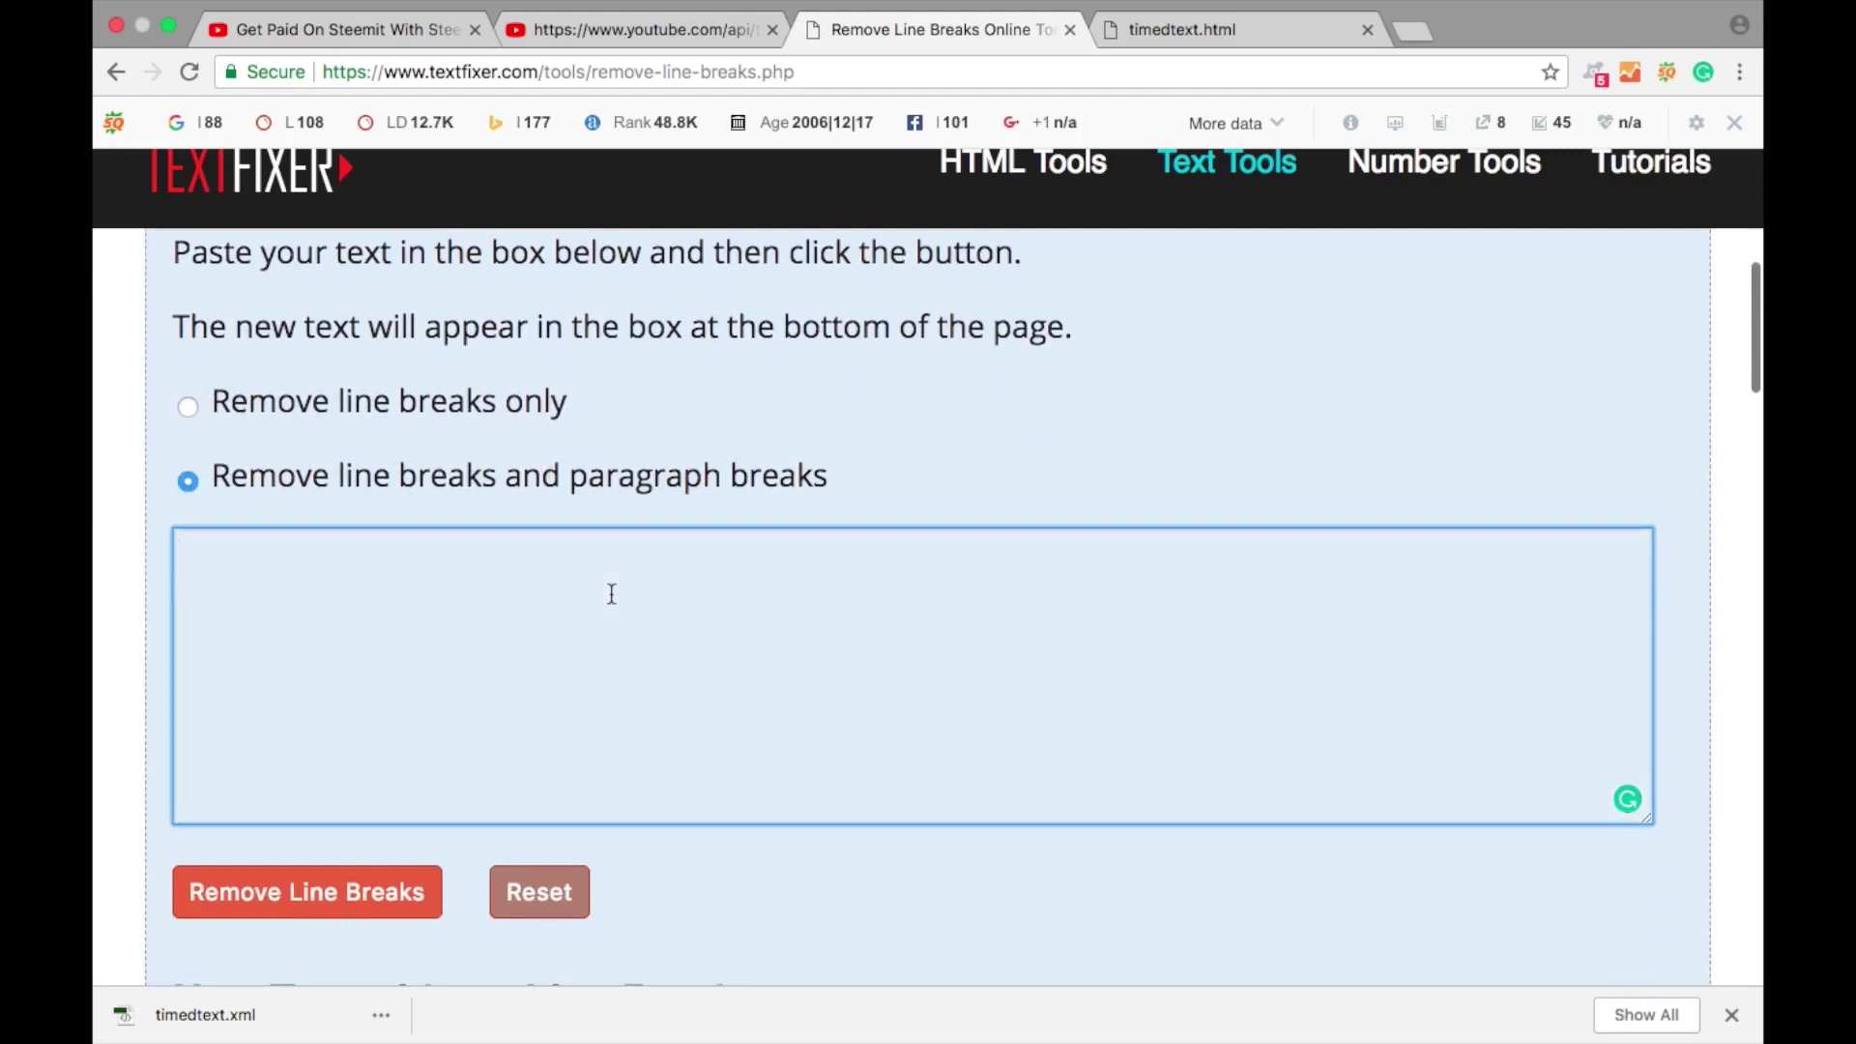
key(super+v)
Join the transcript into one block, select the output, then return to the YouTube tab
scroll(495, 691, up, 10)
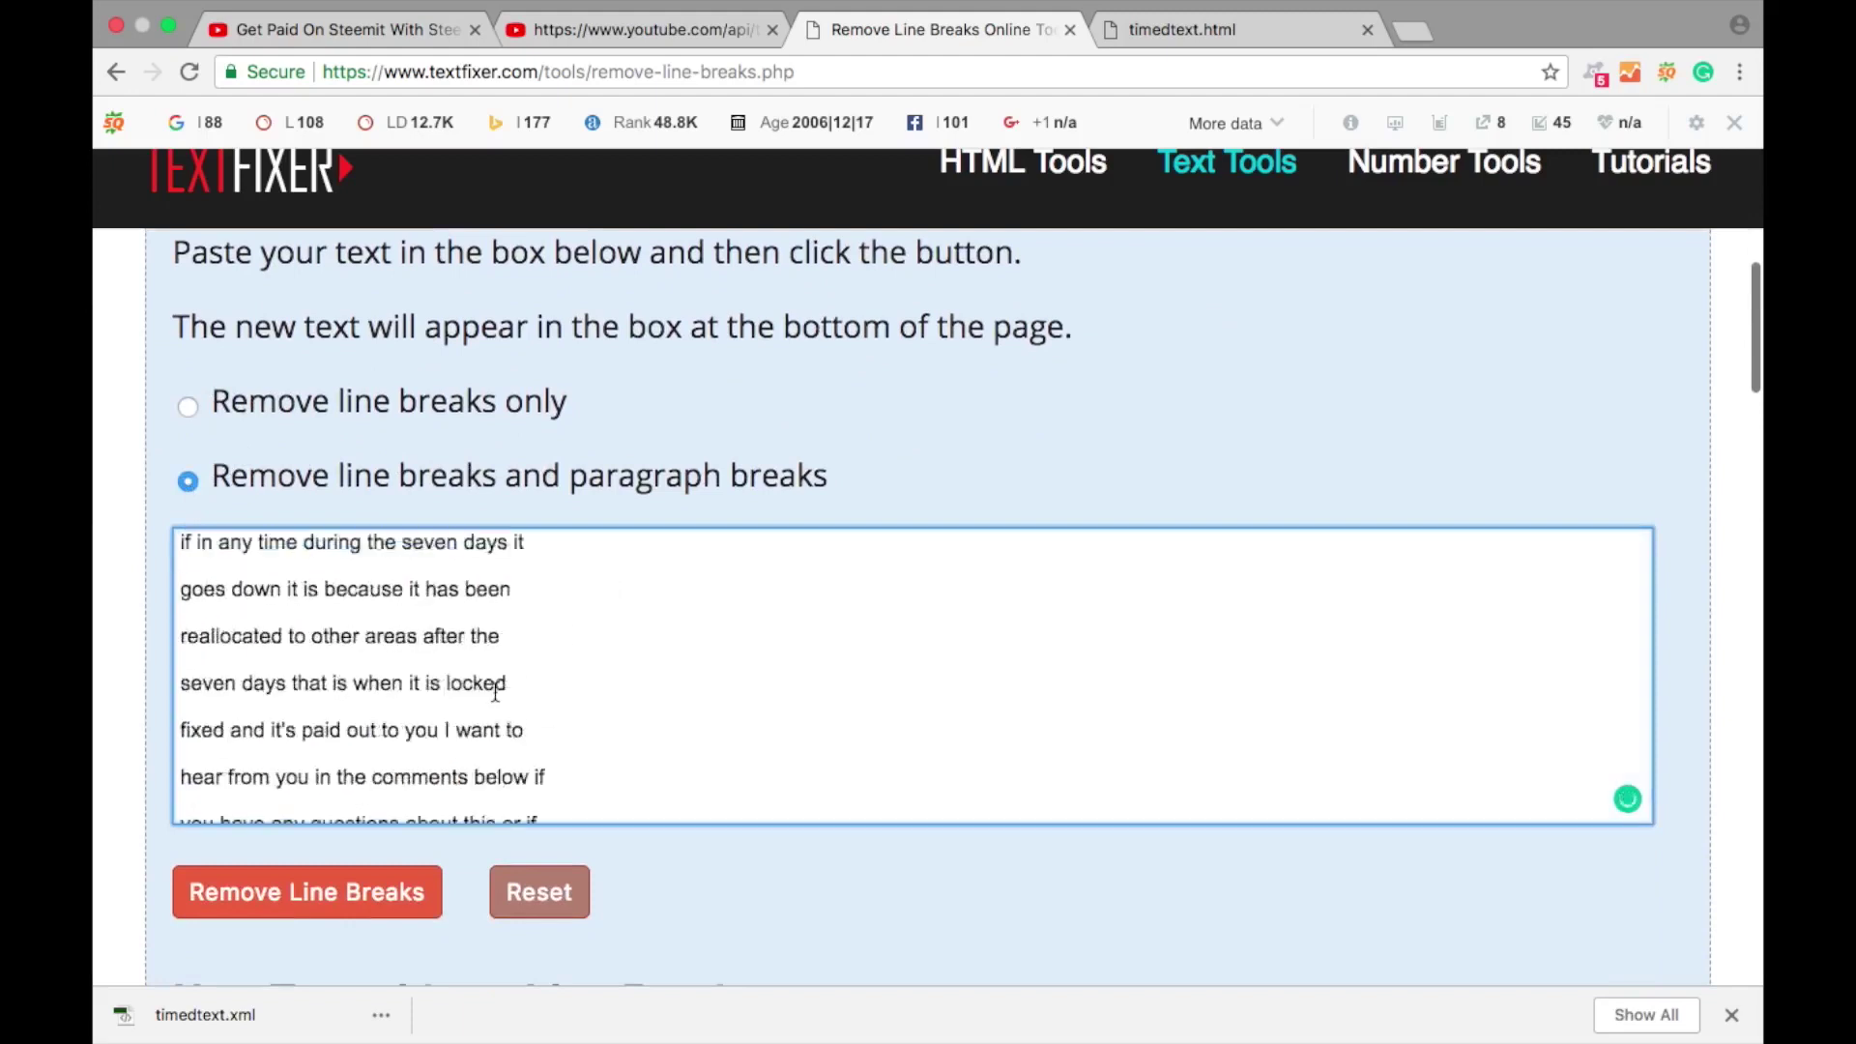
scroll(495, 691, down, 15)
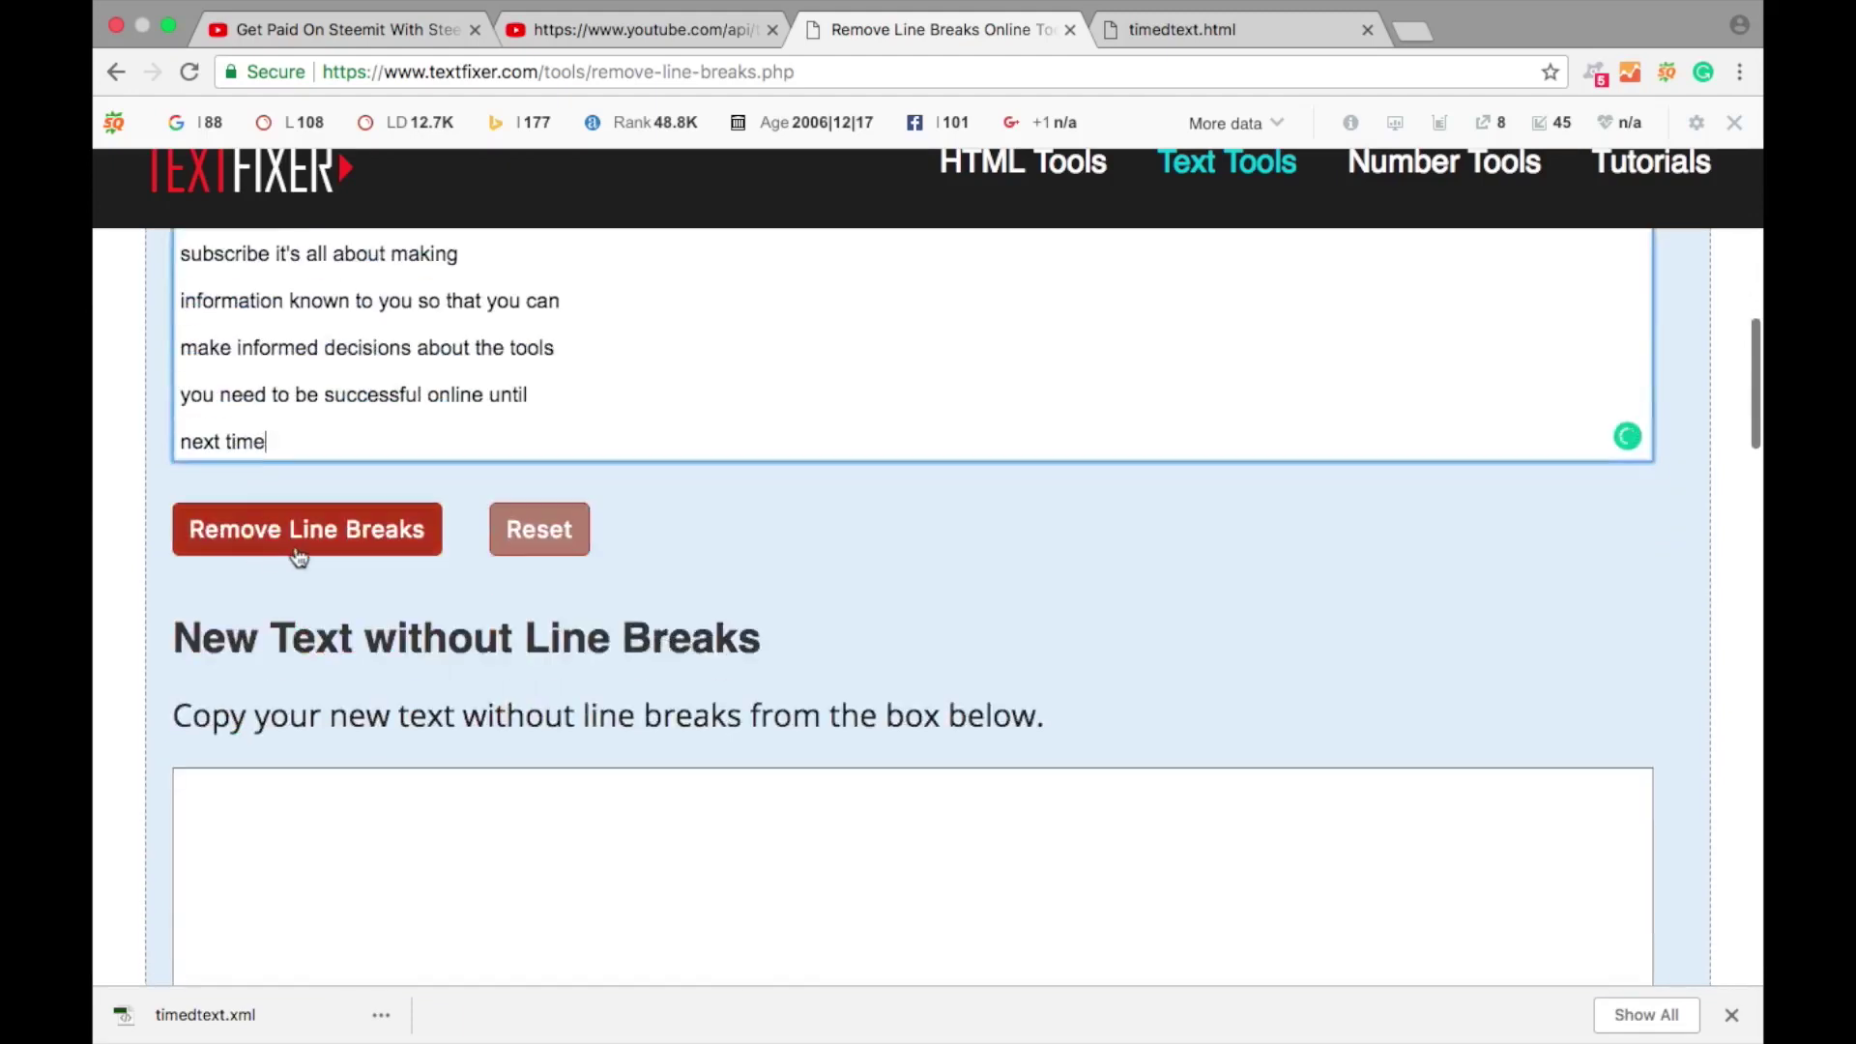
click(306, 541)
scroll(694, 533, down, 5)
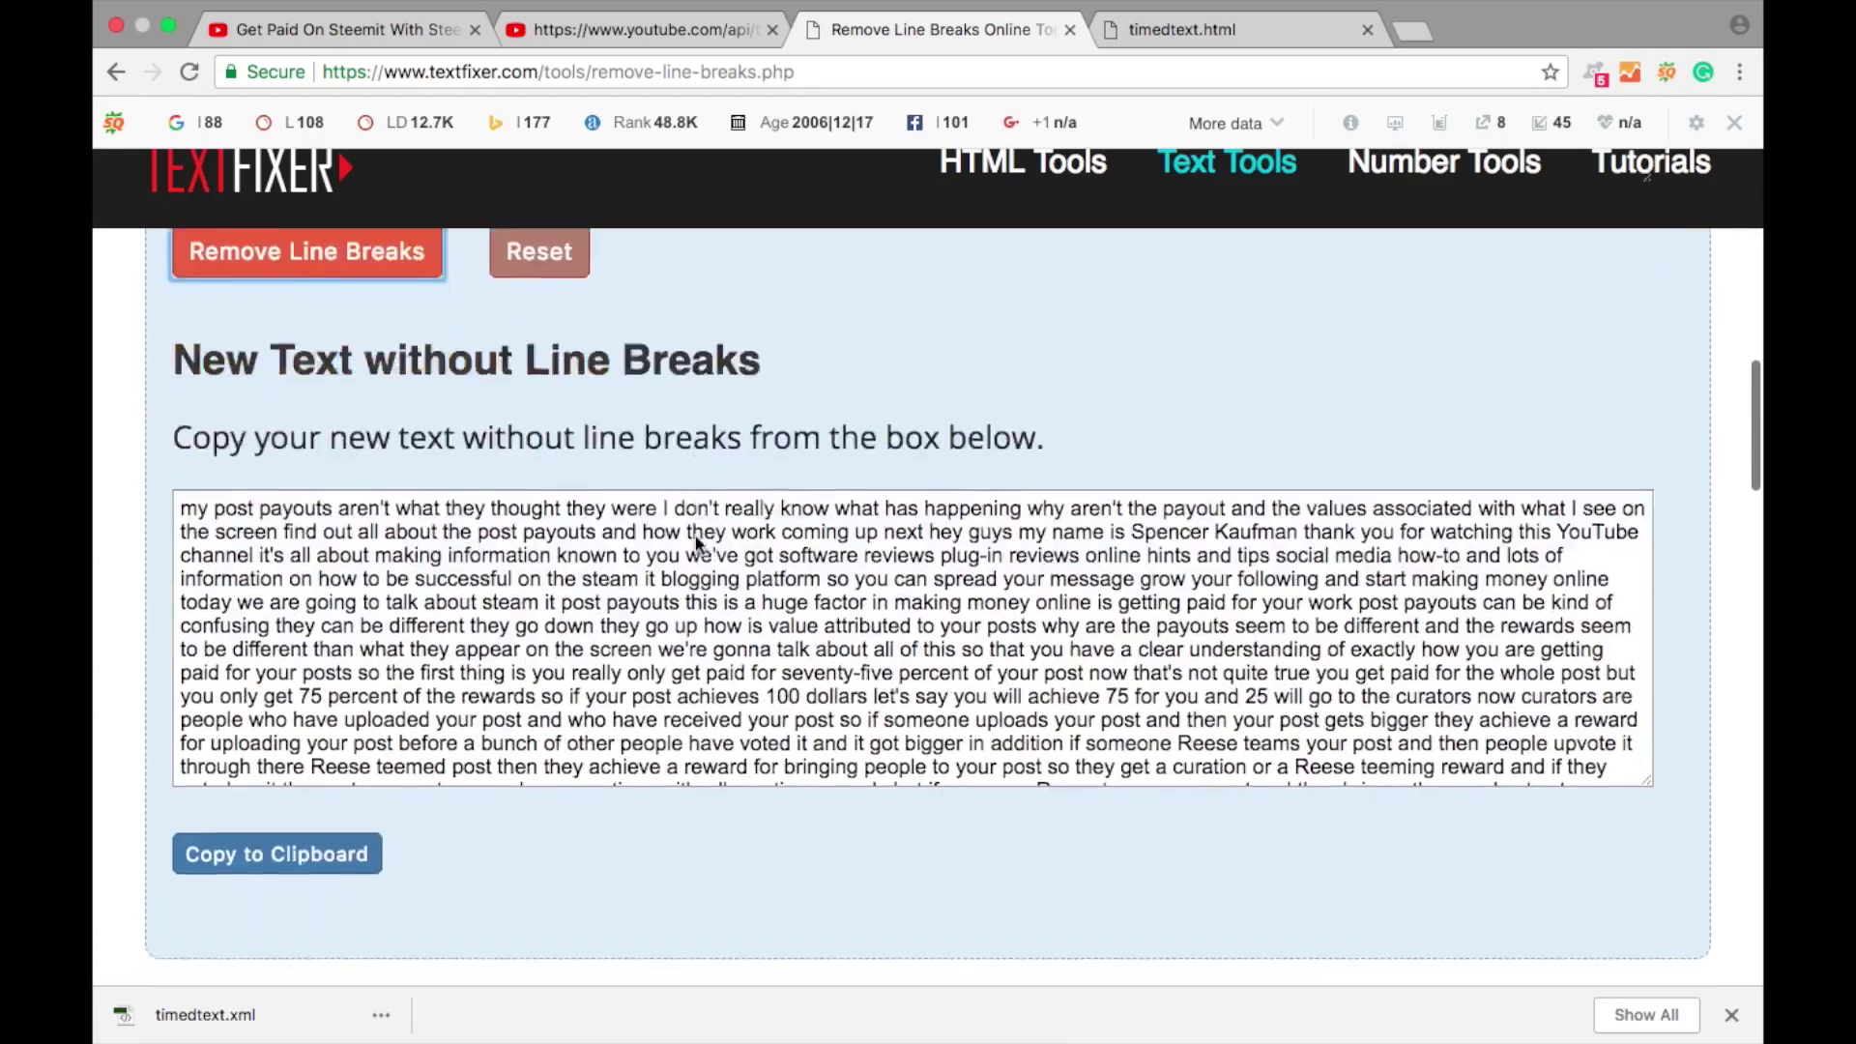
click(696, 536)
scroll(1203, 541, down, 10)
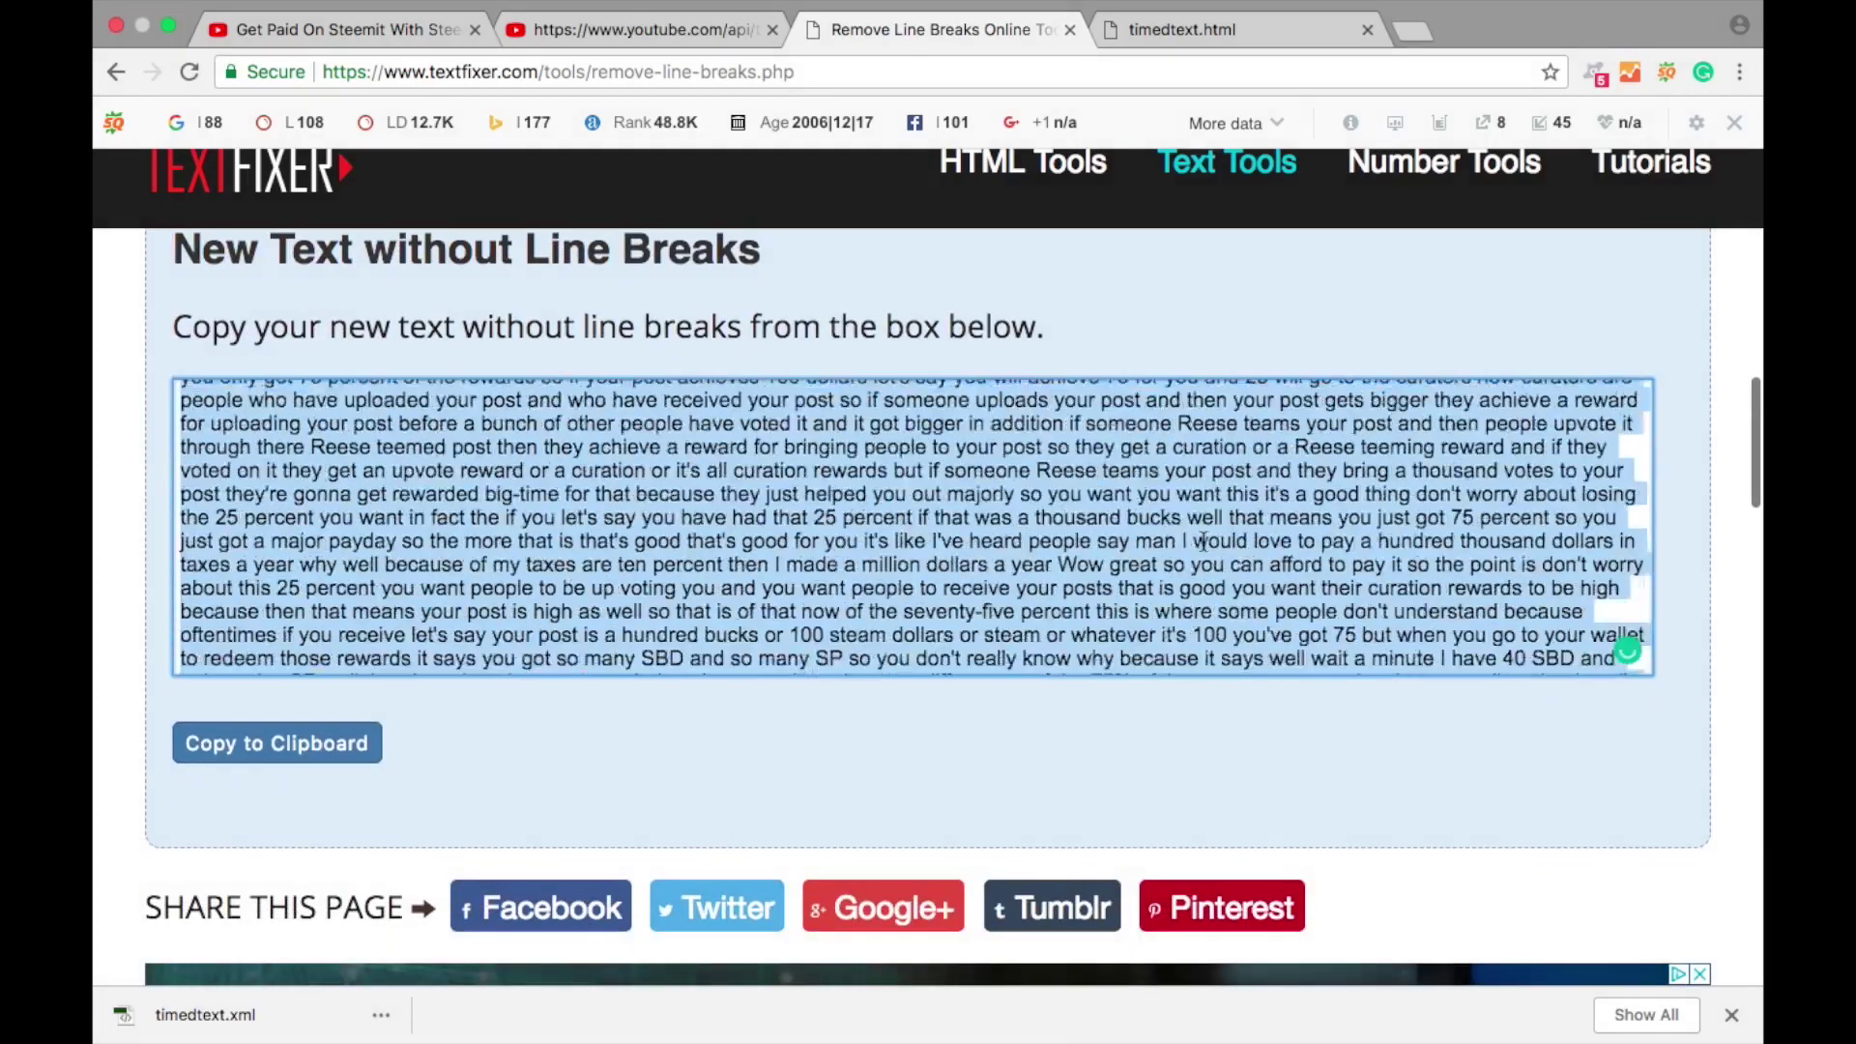
scroll(1204, 541, up, 10)
scroll(1203, 542, down, 10)
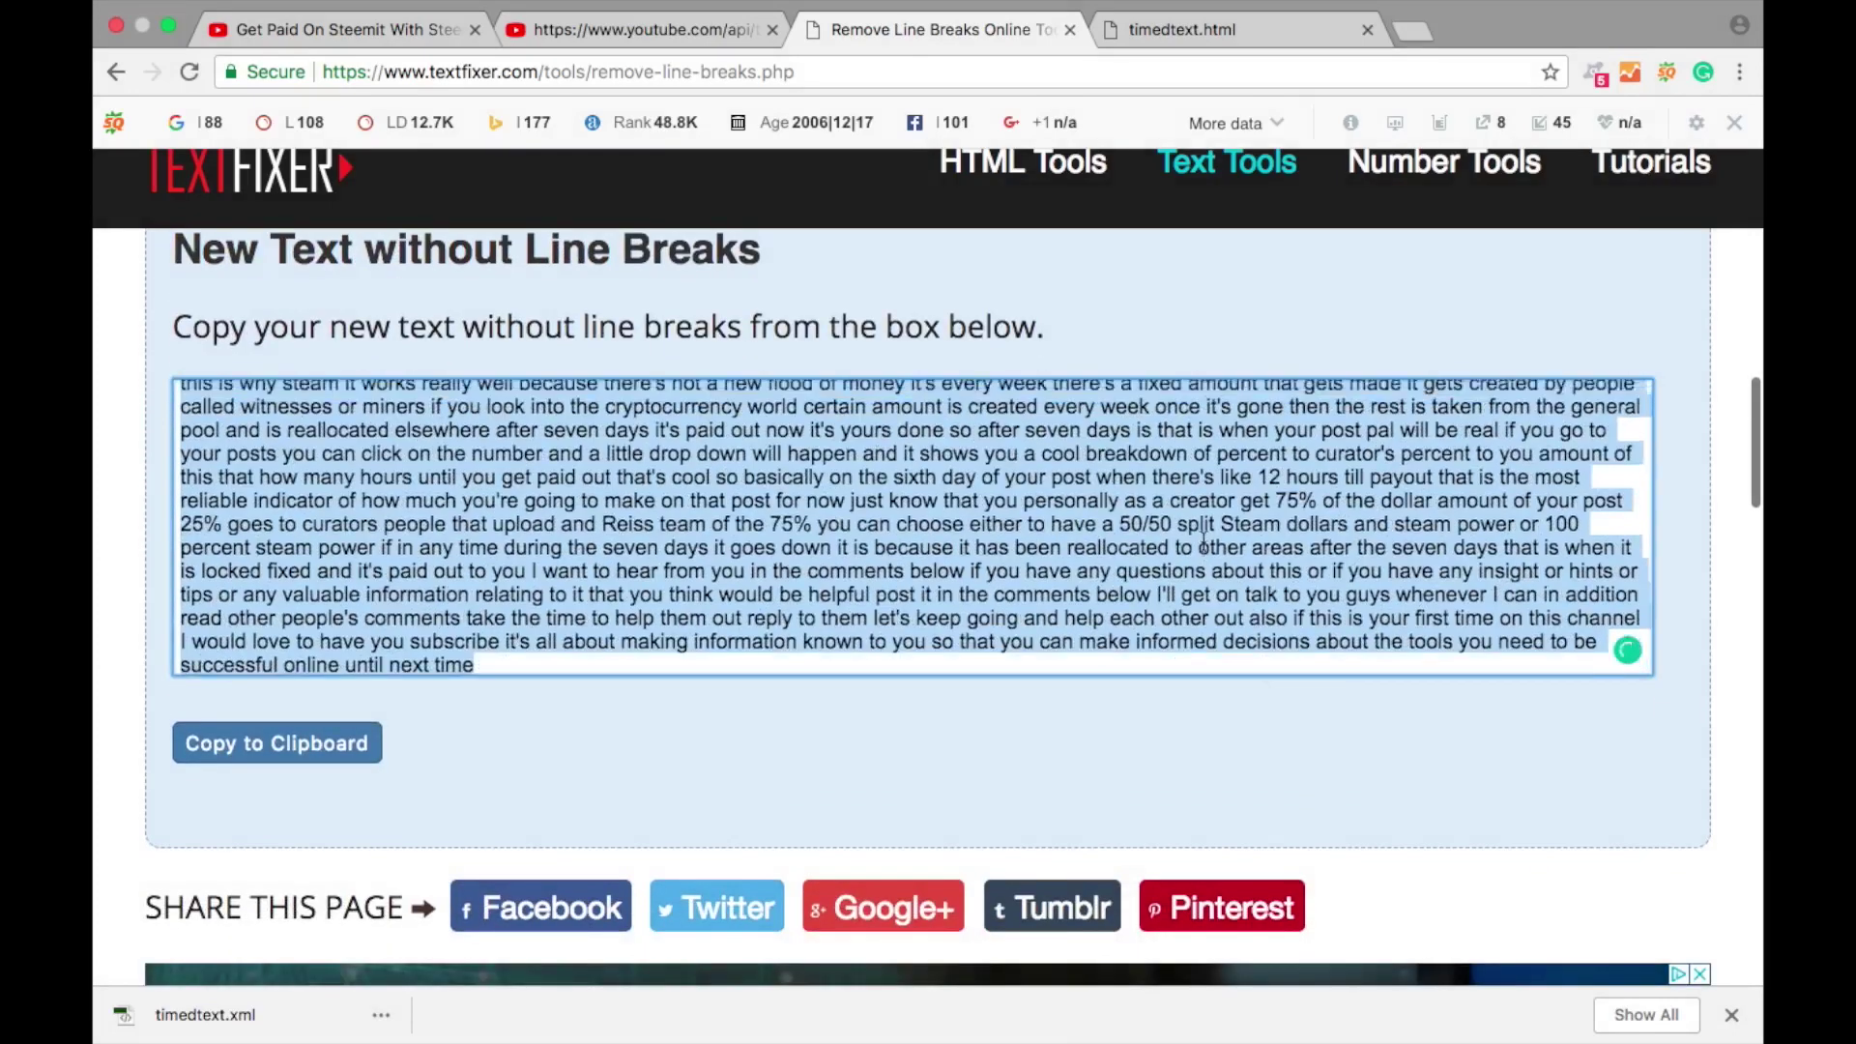
scroll(1203, 541, up, 10)
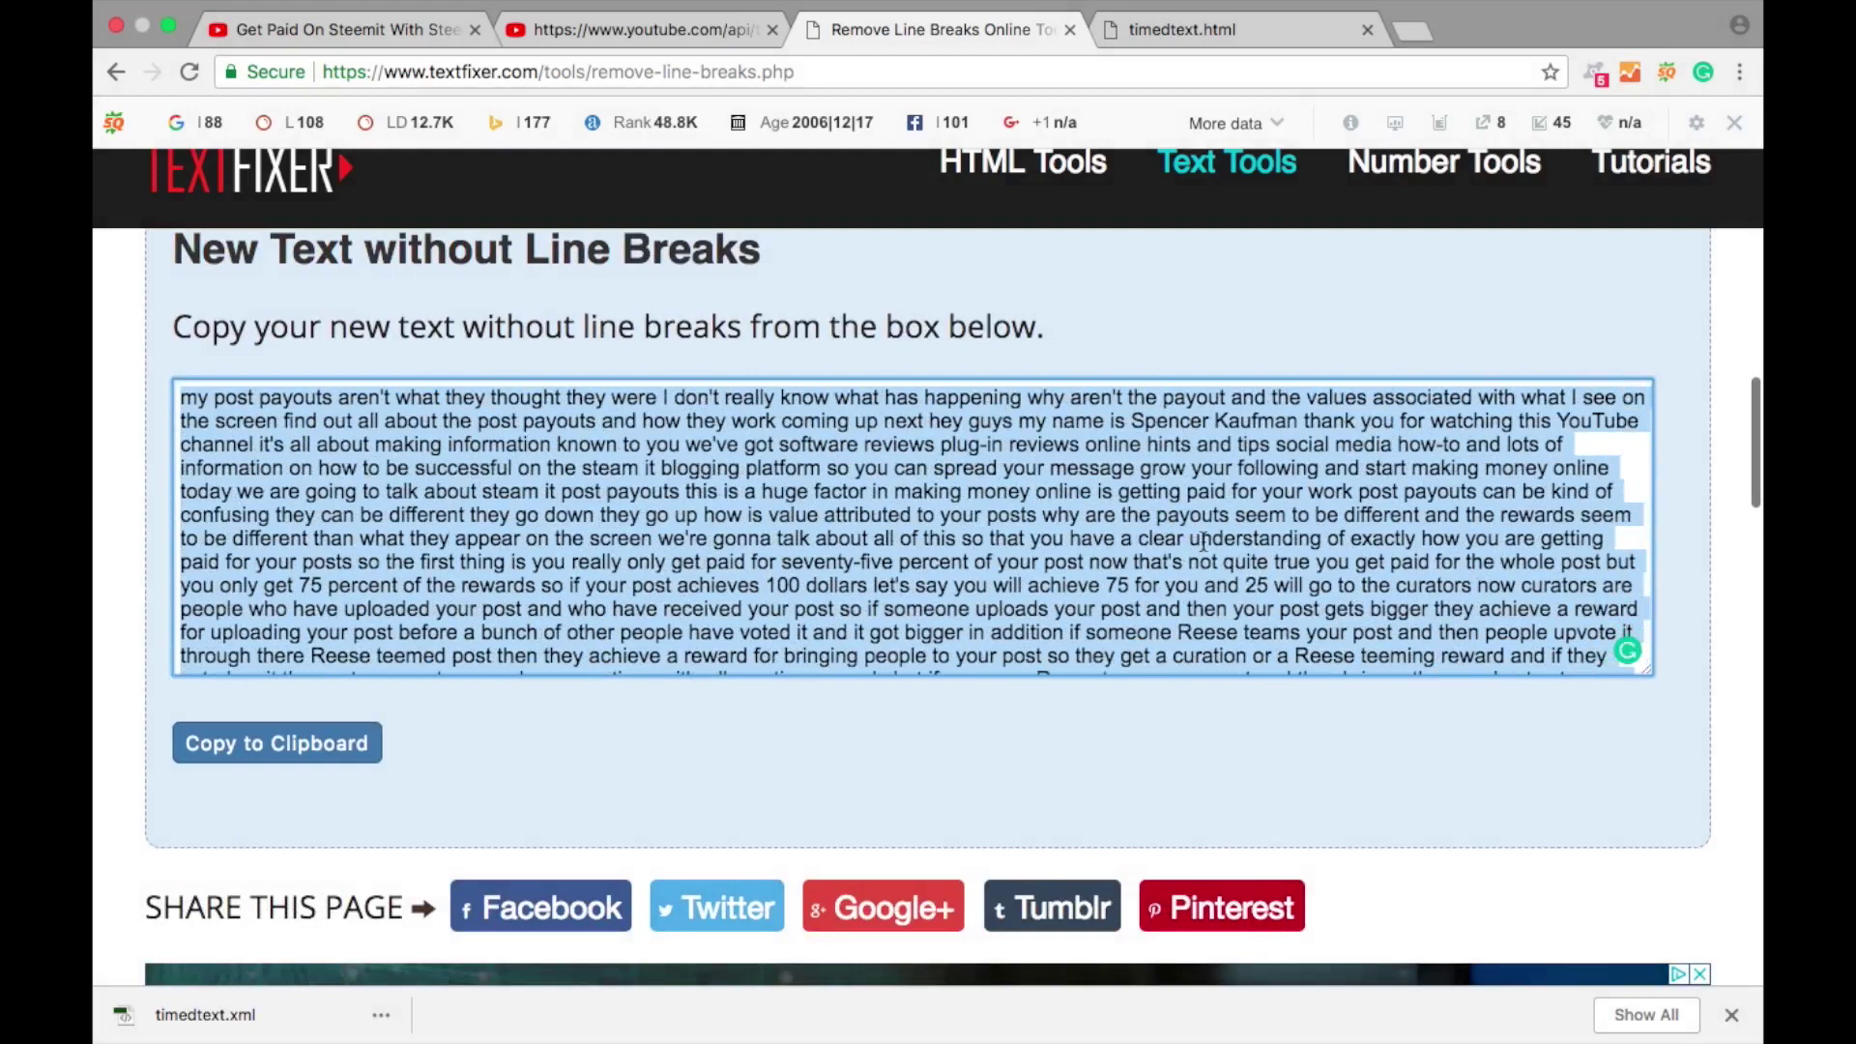
click(371, 35)
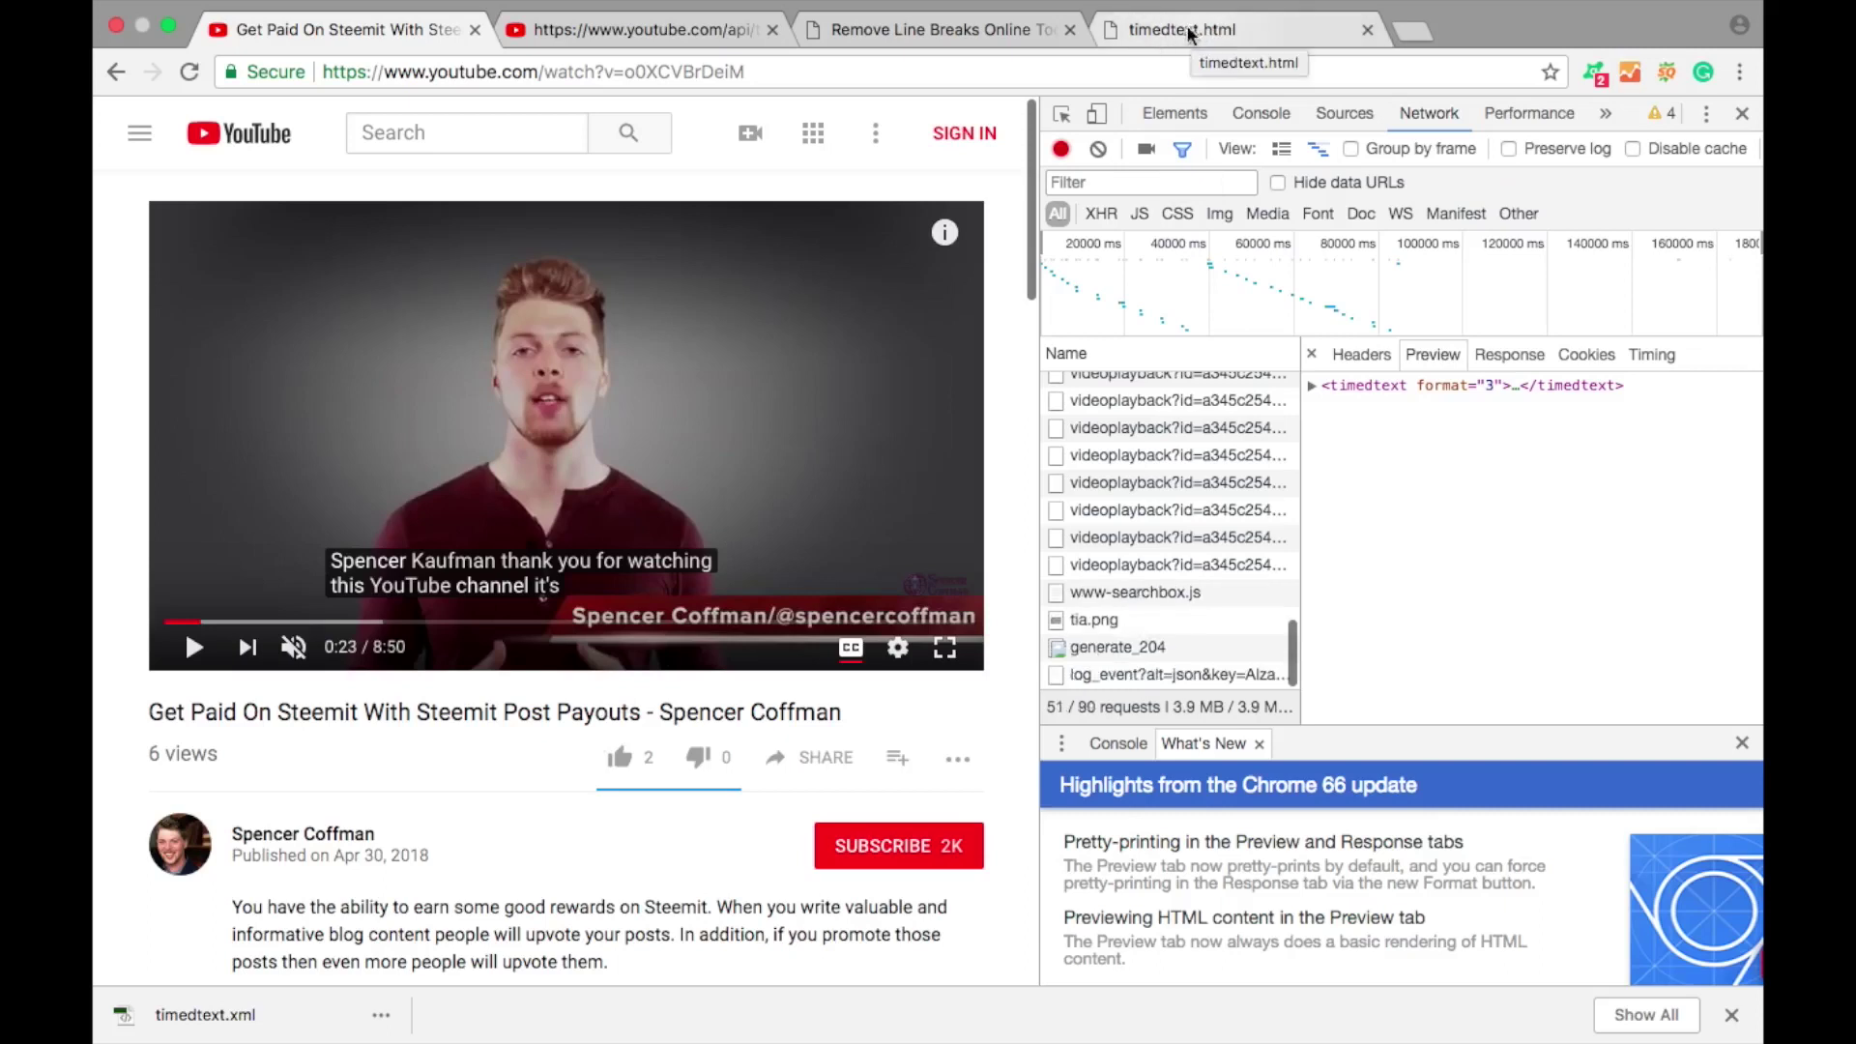
Go back to the channel's Videos page, close DevTools, and view the caption XML tab
click(115, 72)
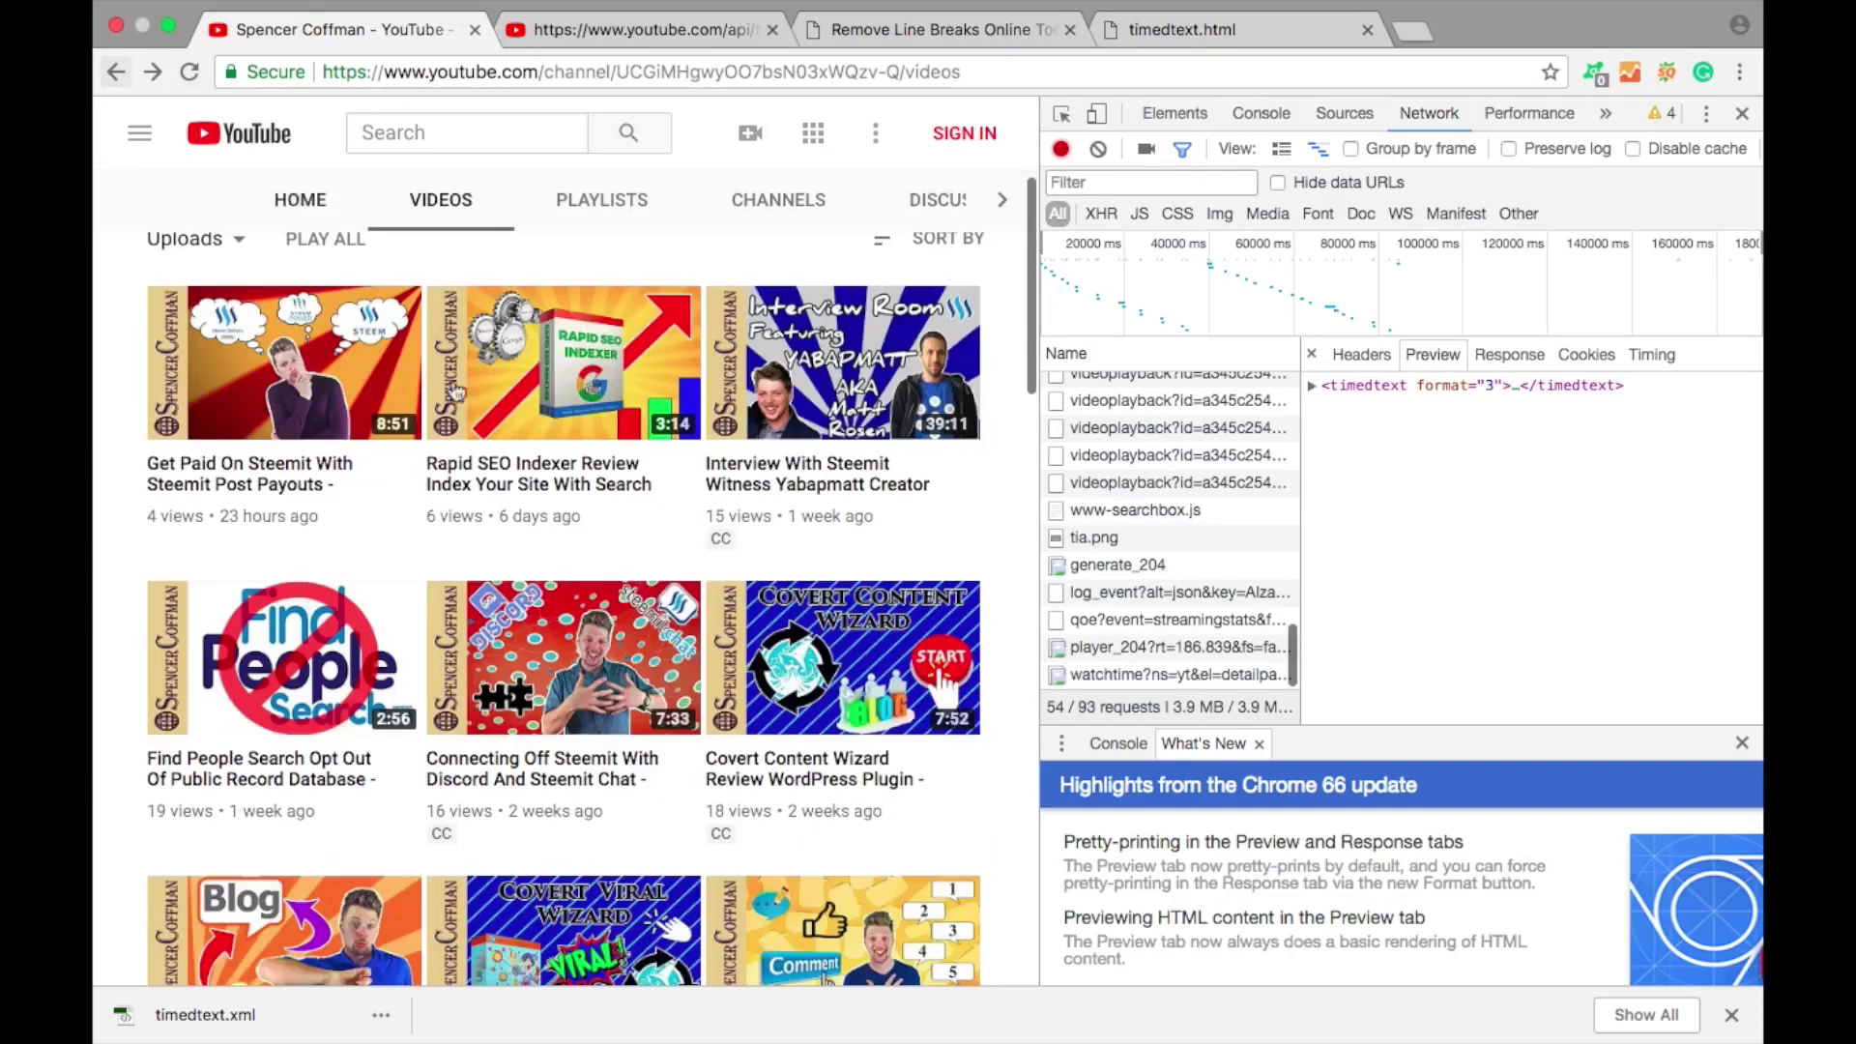
click(1742, 113)
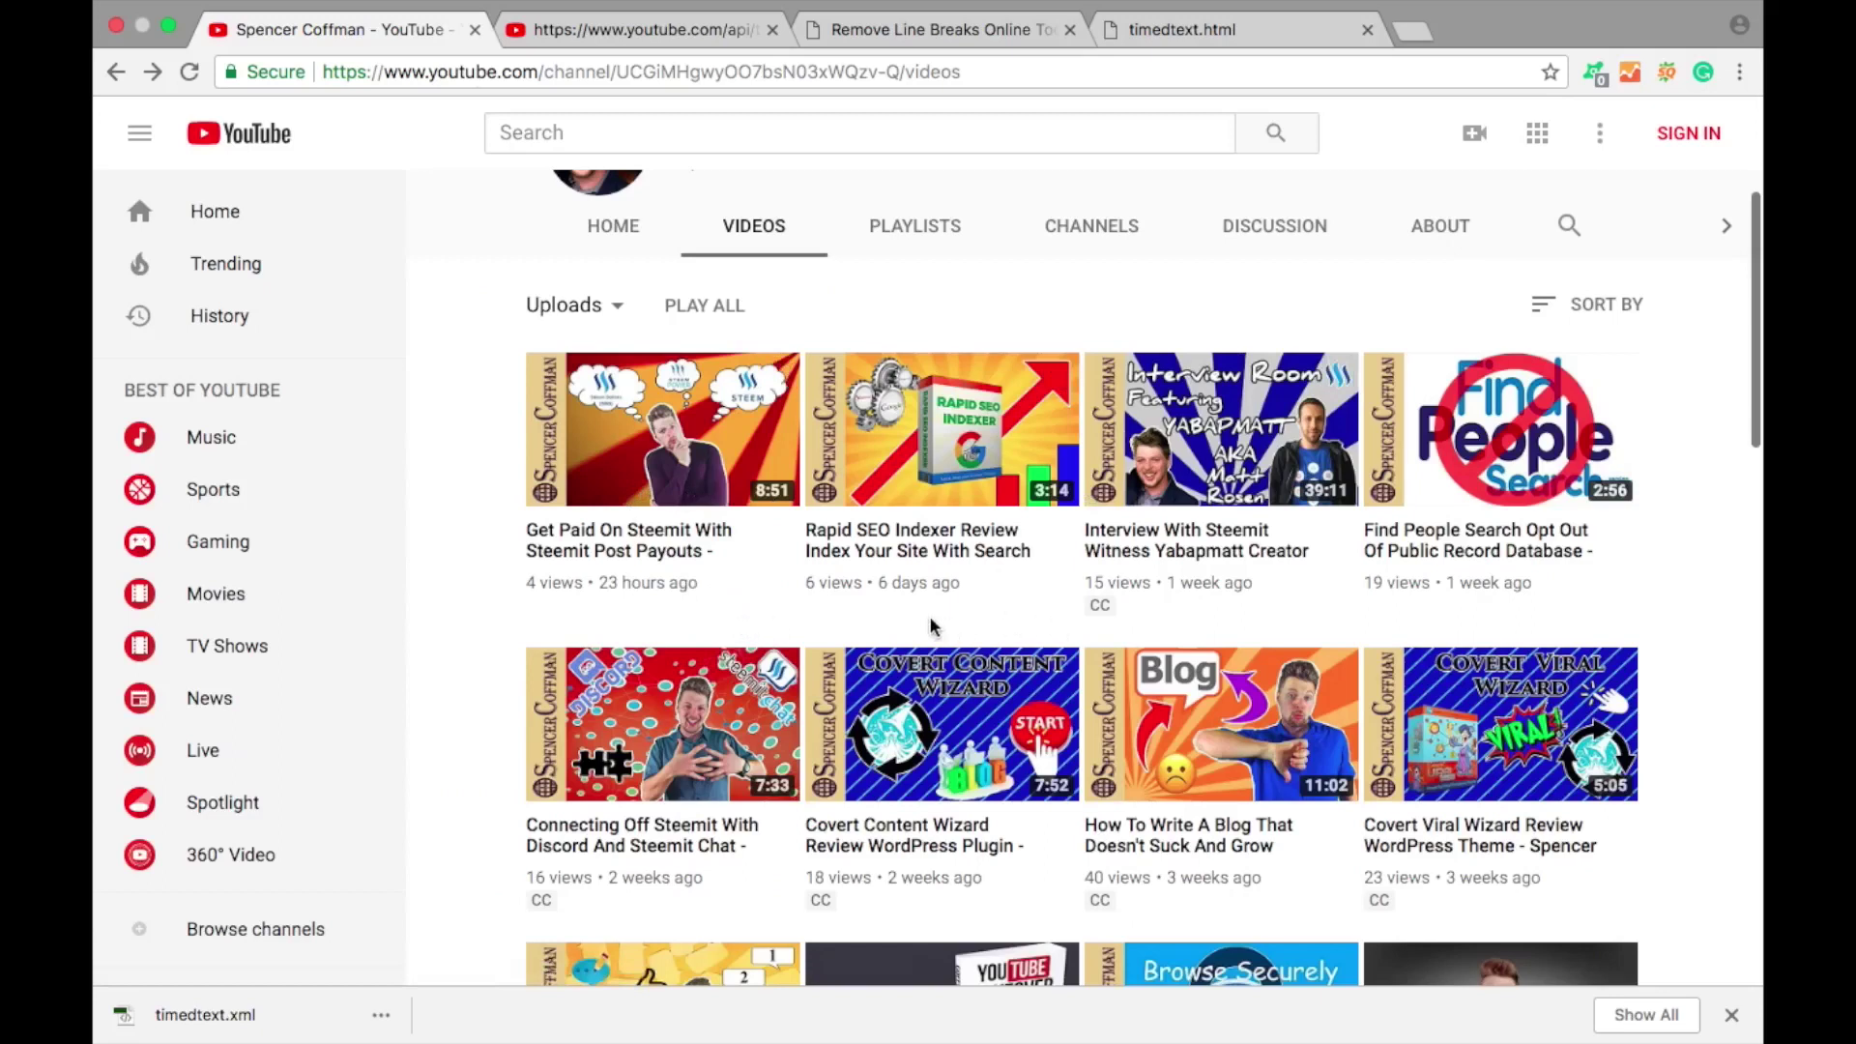
click(667, 29)
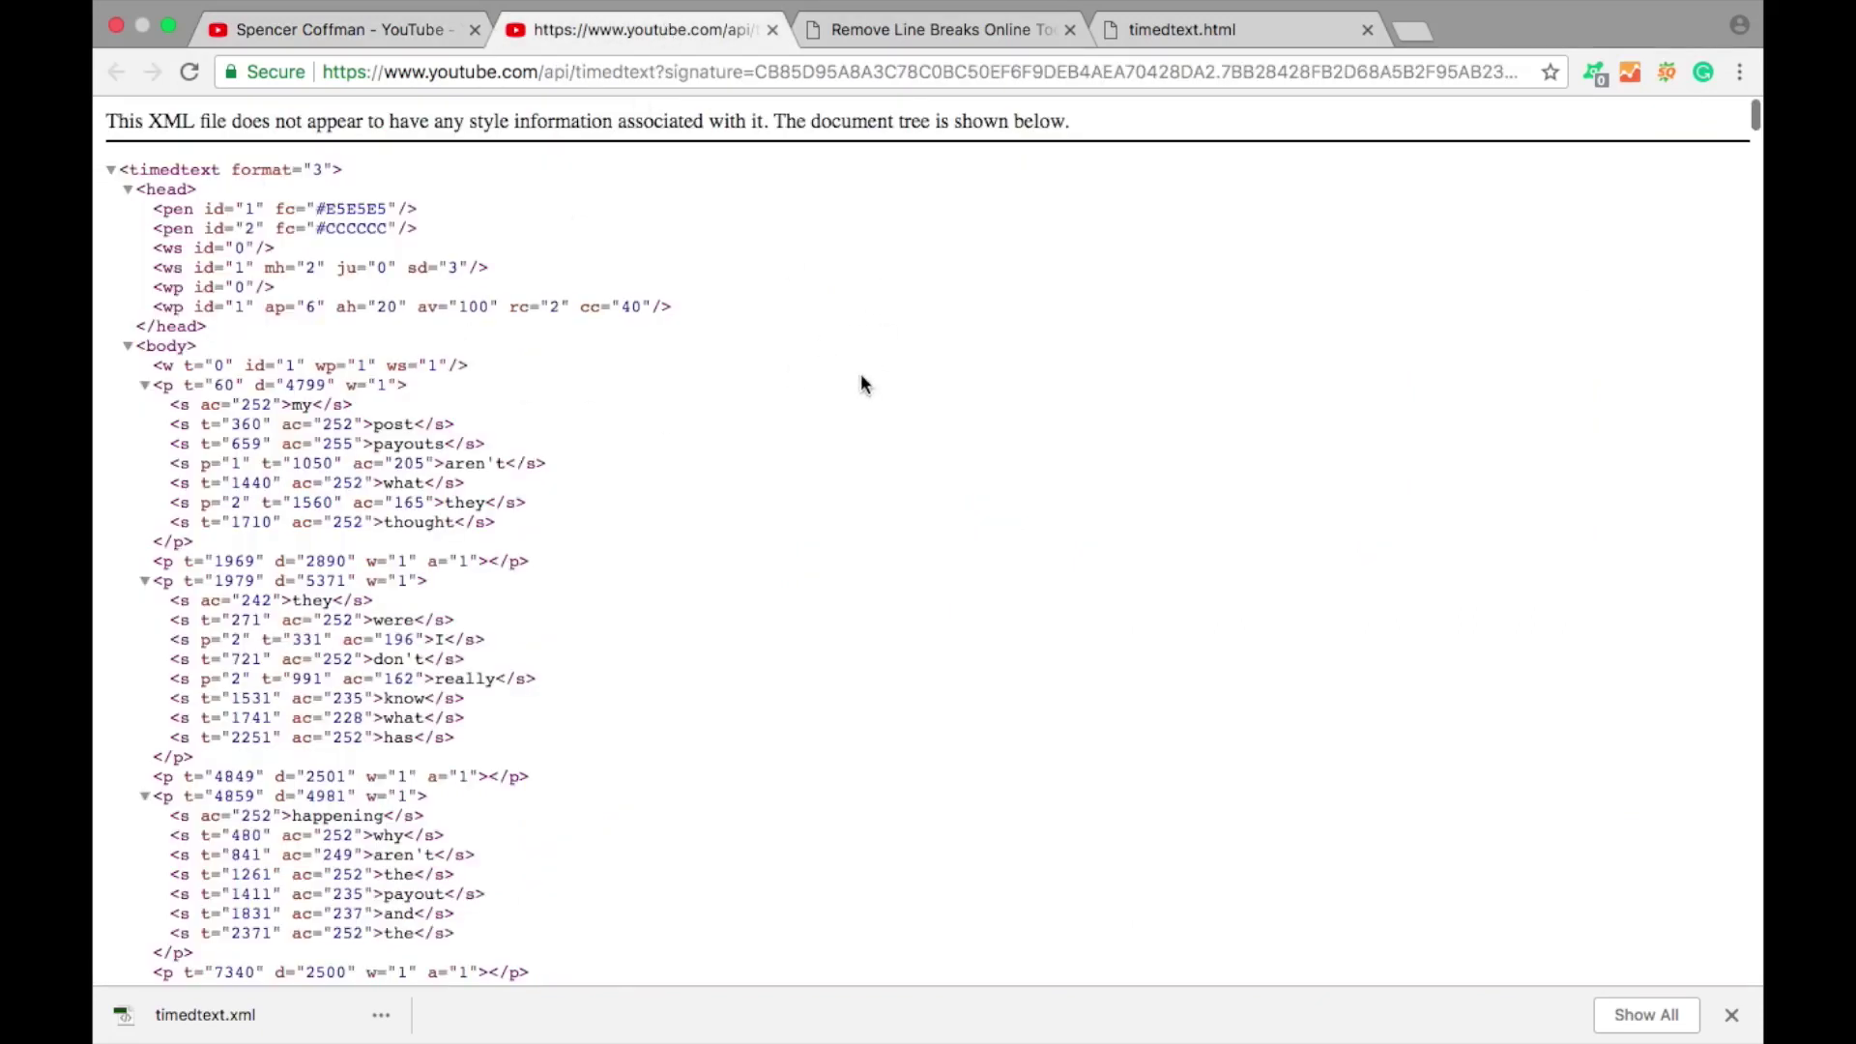
Glance at Finder and the timedtext.html tab, then return to TextFixer's joined transcript
key(ctrl+Left)
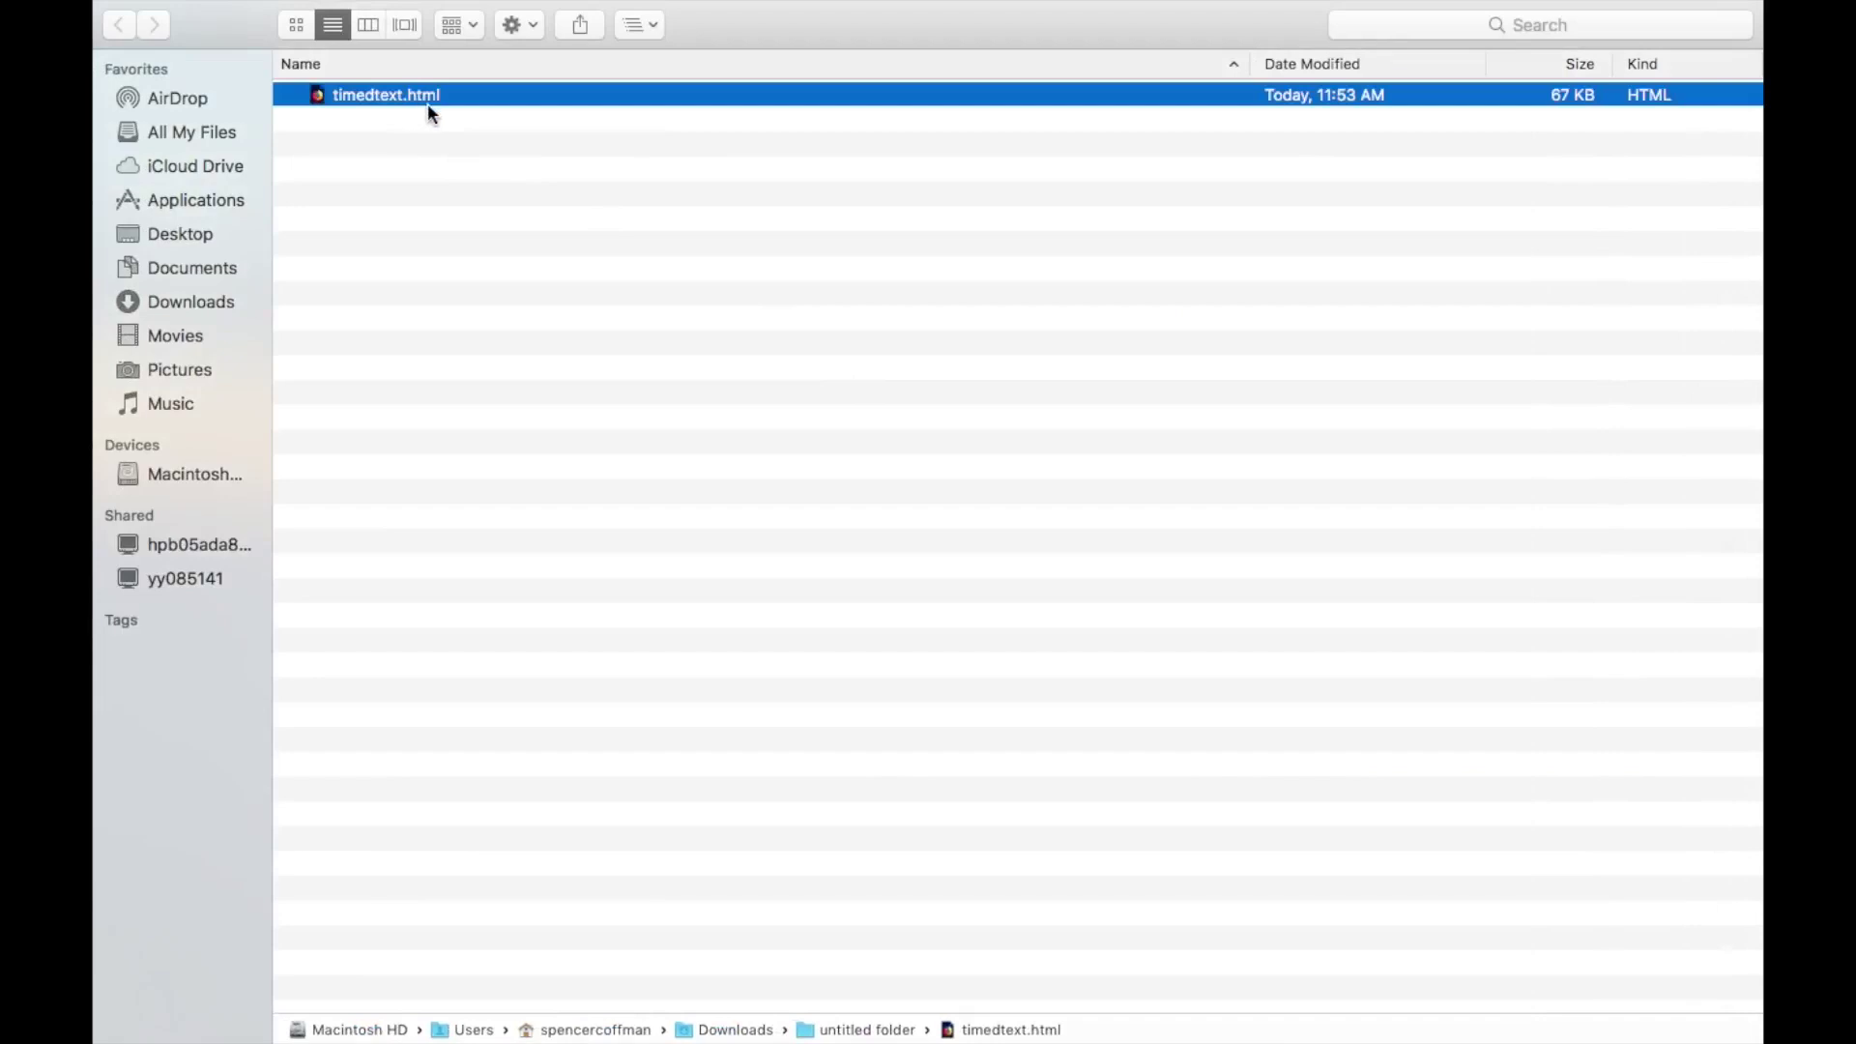
key(ctrl+Right)
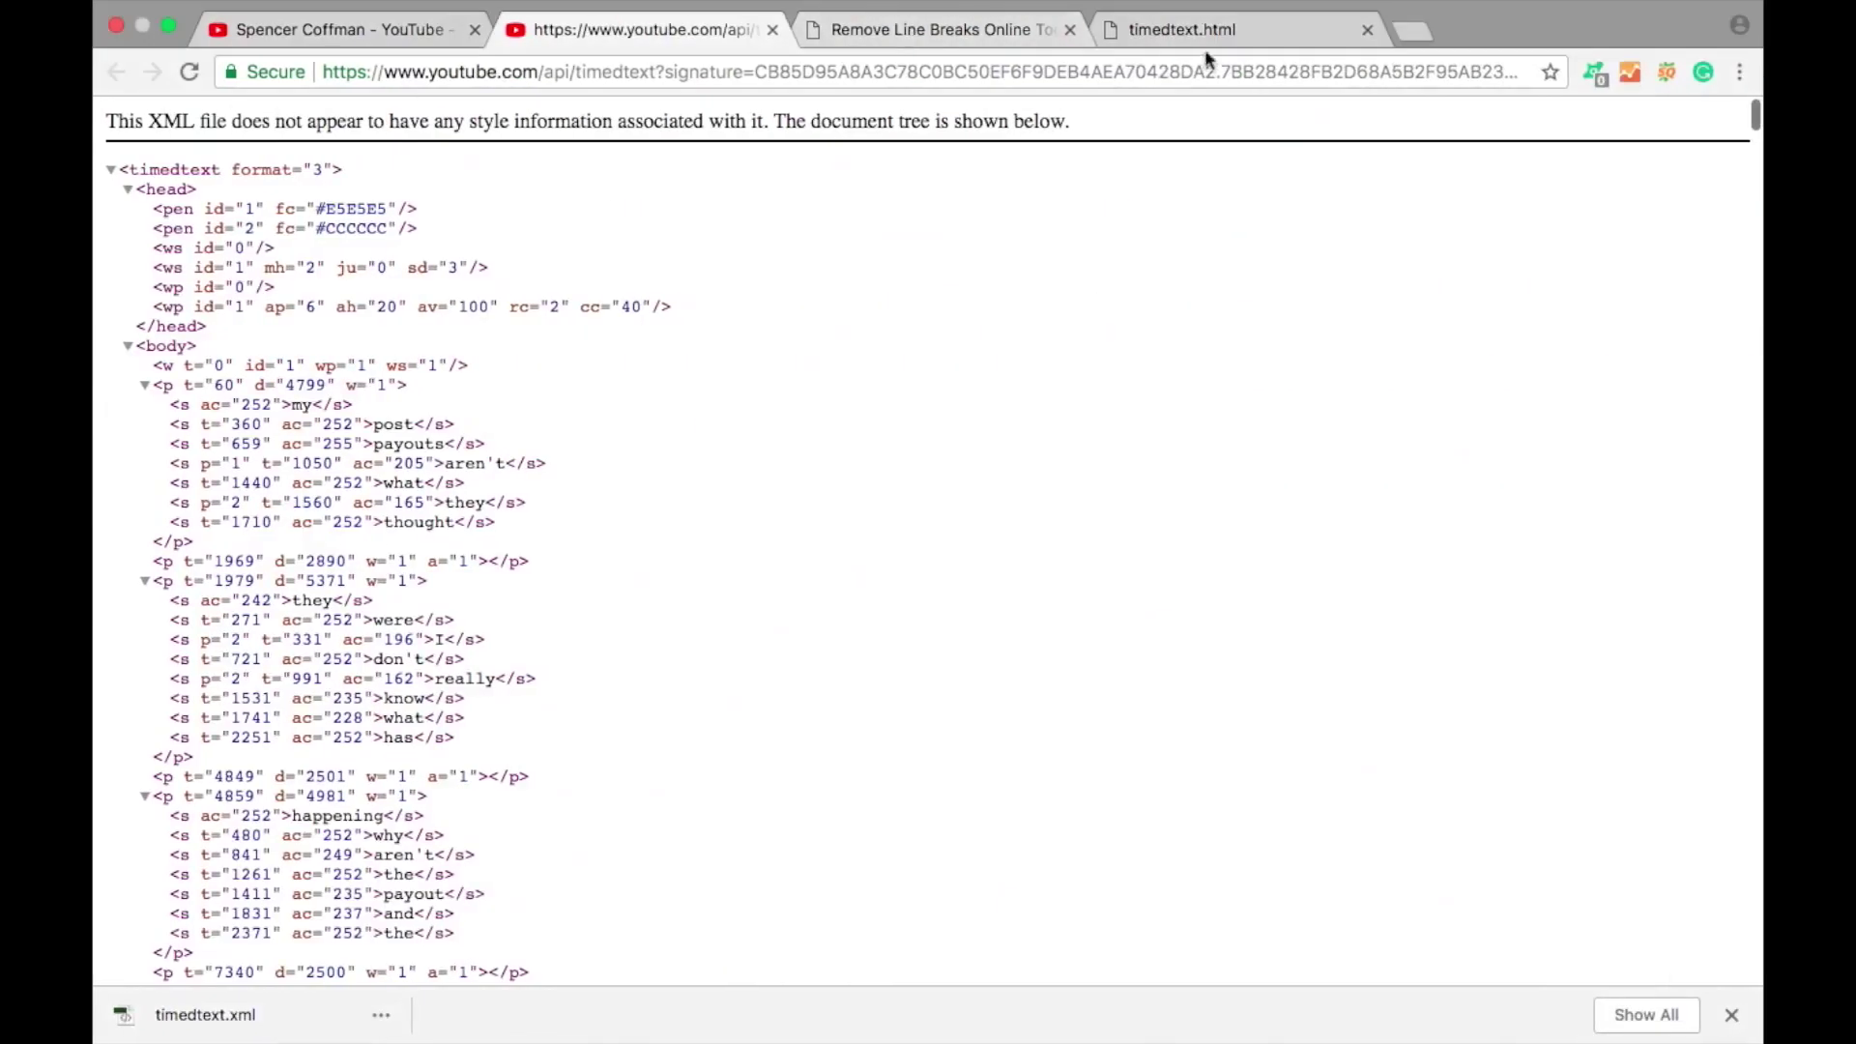
click(1210, 35)
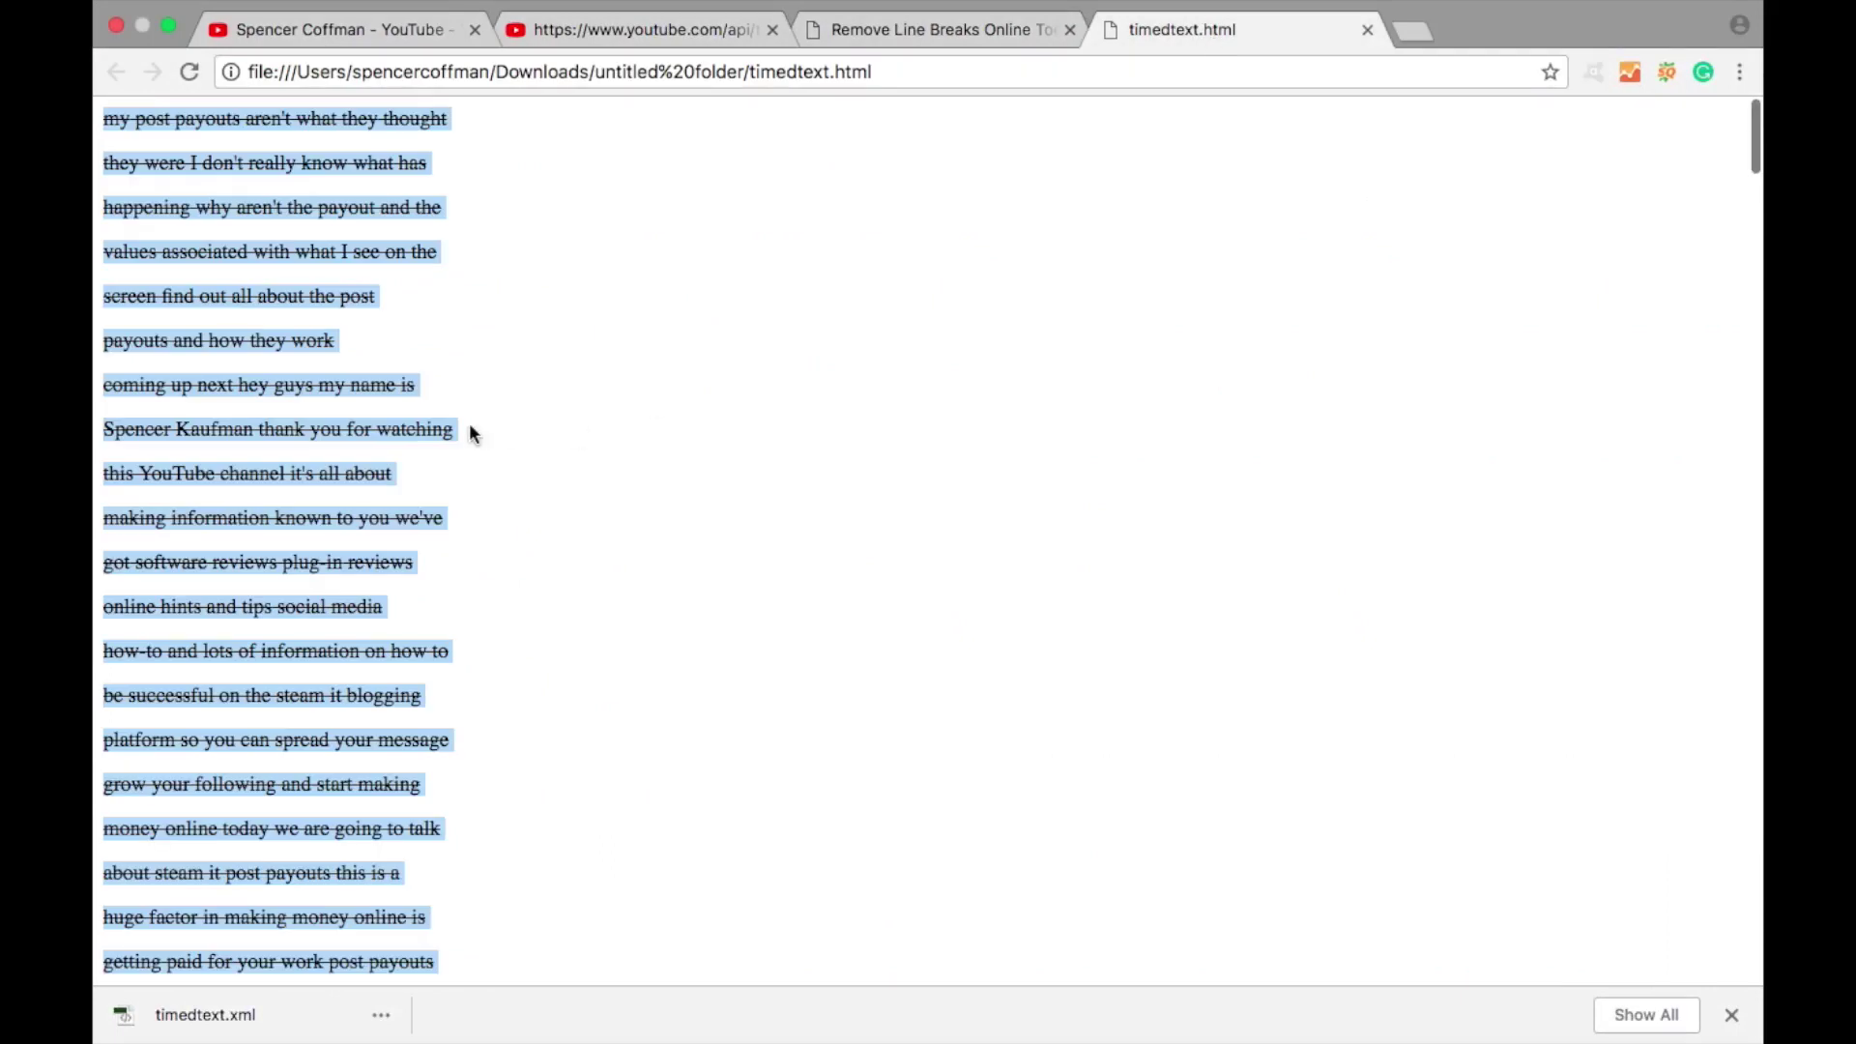
click(916, 31)
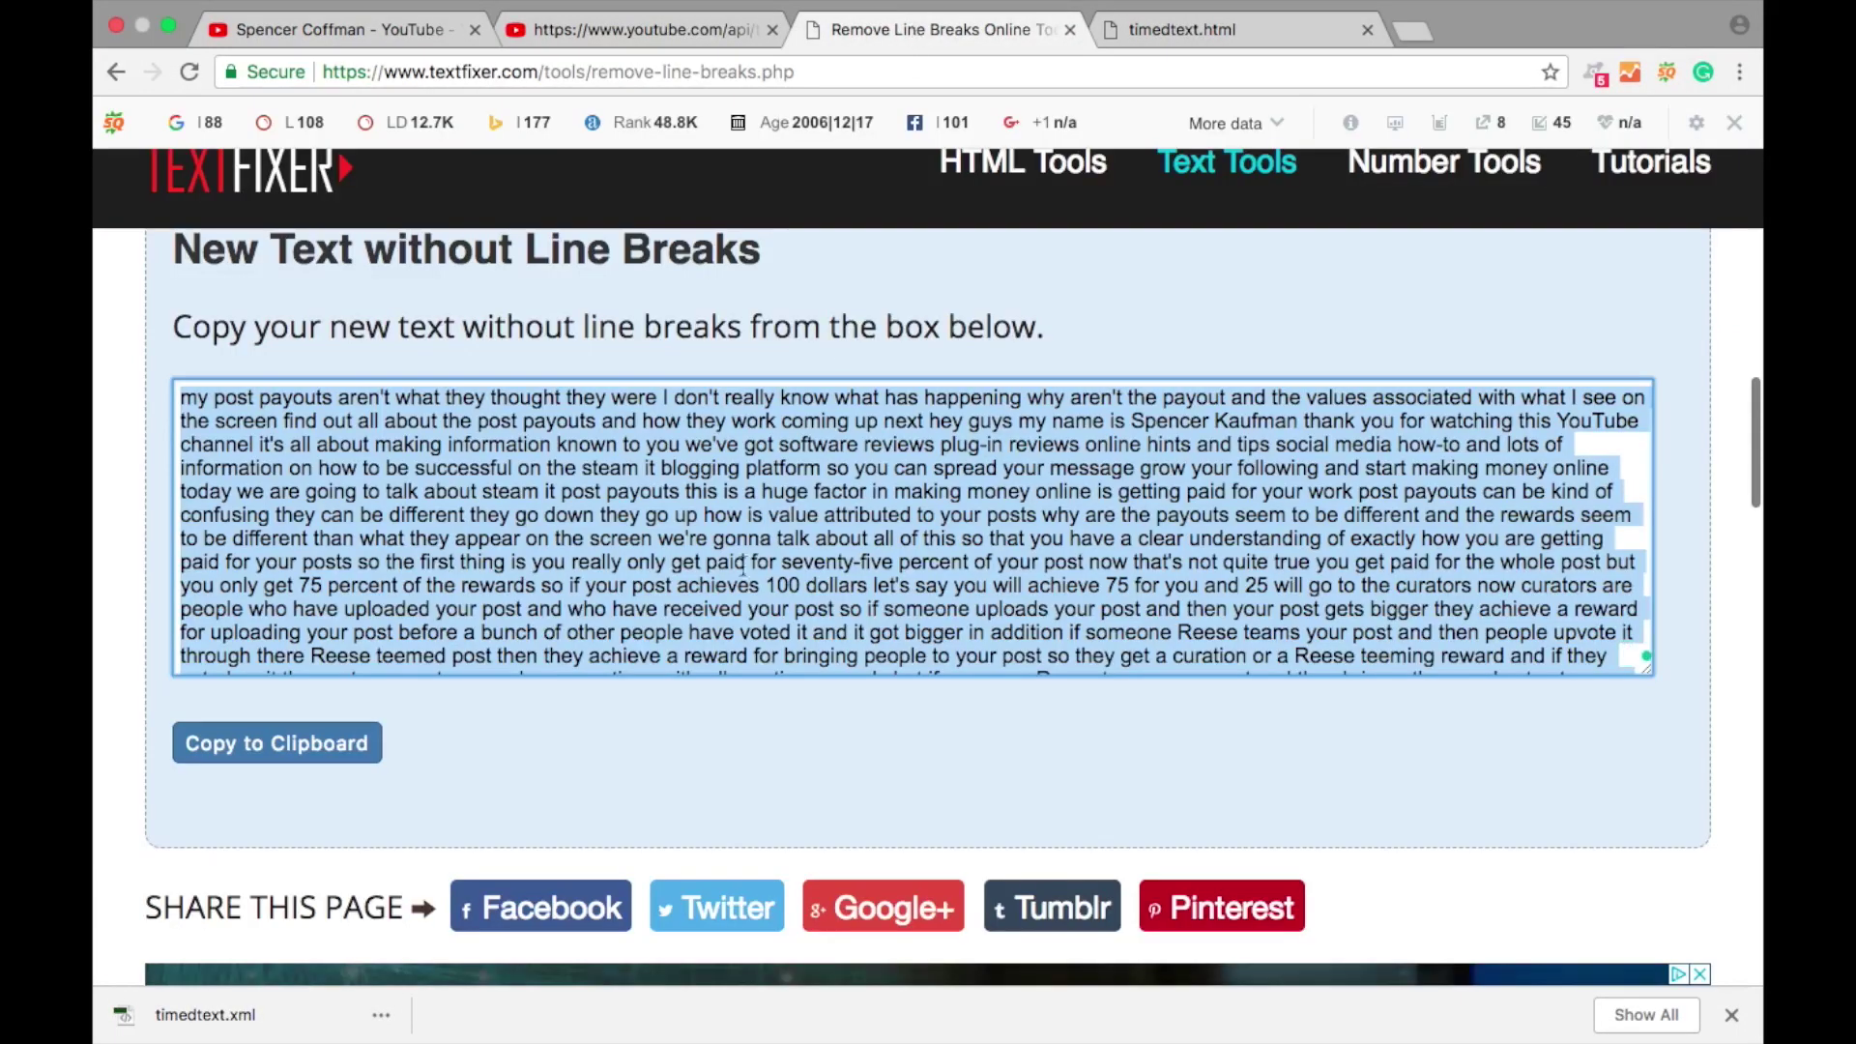